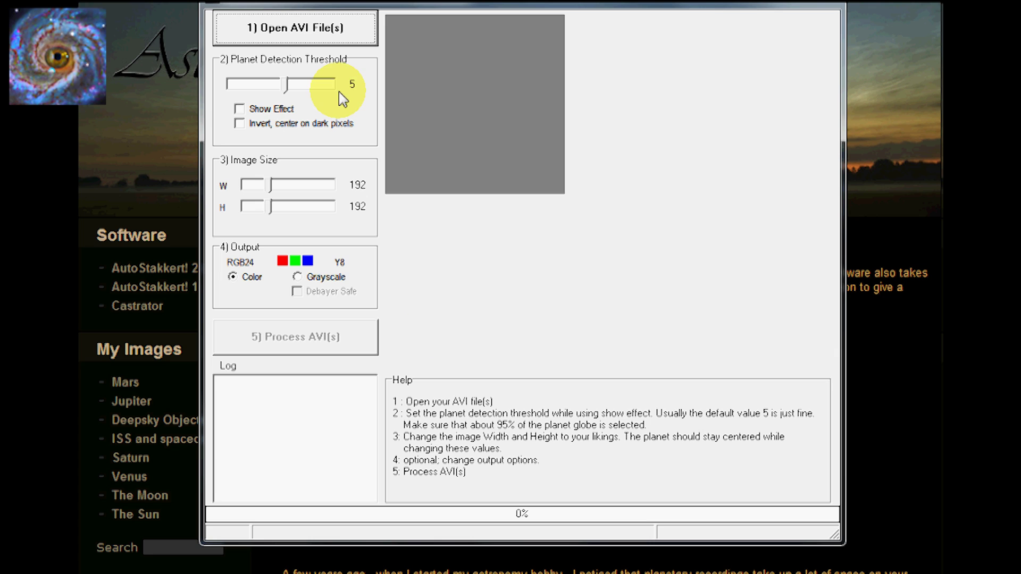
# Load saturn.avi in Castrator and process it into a Saturn-centred 192 × 192 saturn_castr.avi.
pyautogui.click(318, 37)
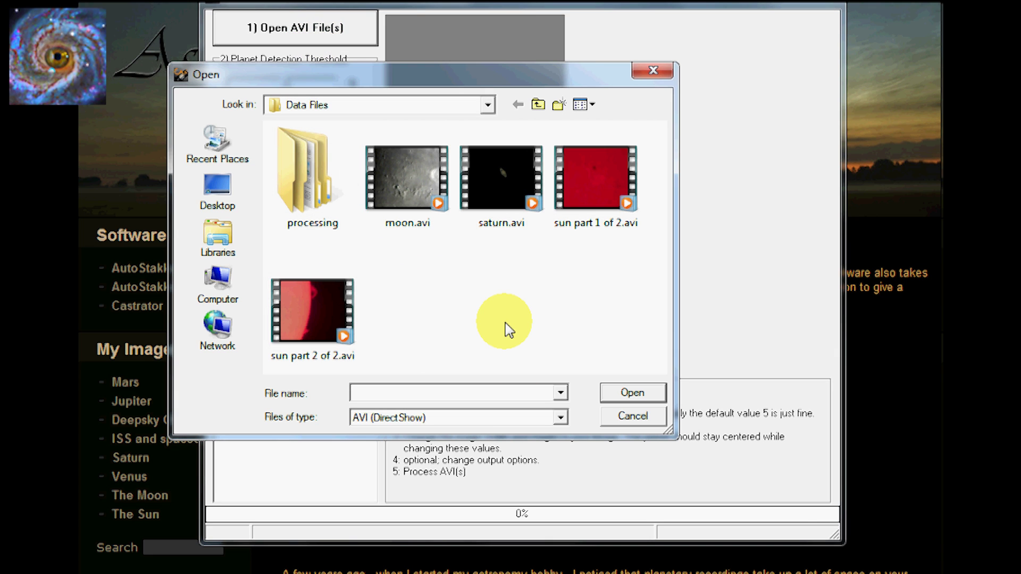
pyautogui.click(510, 181)
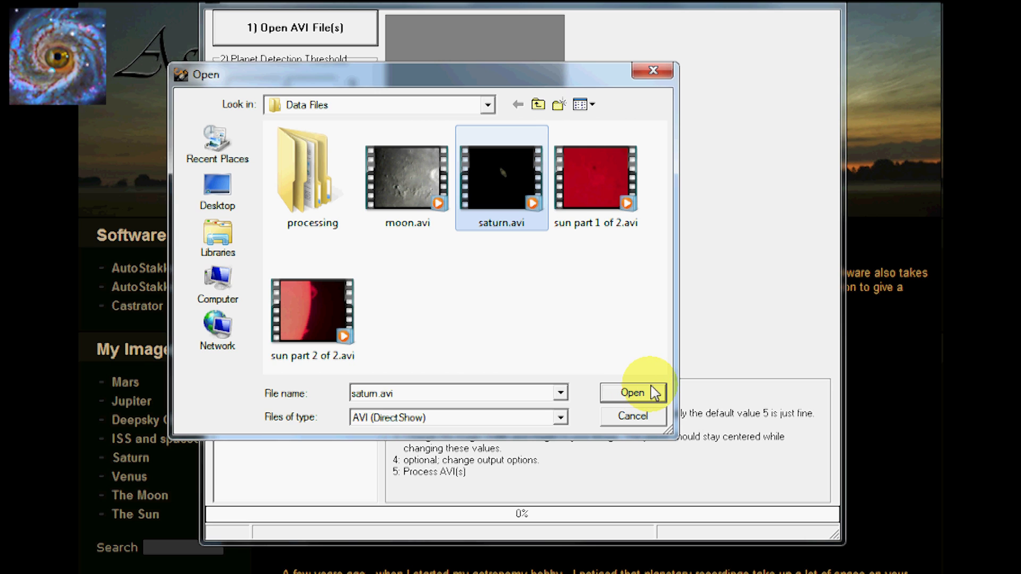
pyautogui.click(654, 394)
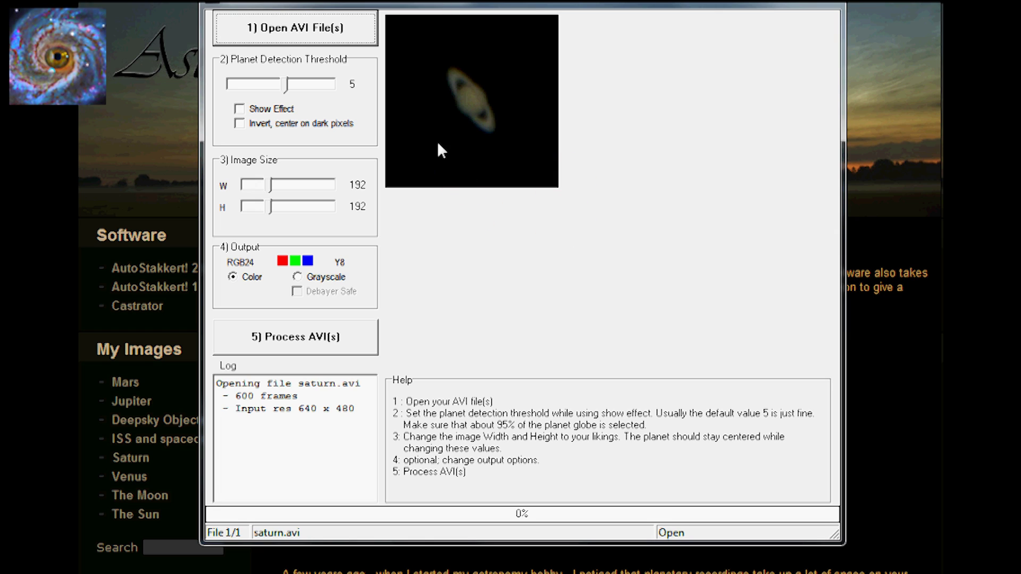
pyautogui.click(509, 202)
pyautogui.click(313, 340)
pyautogui.click(312, 341)
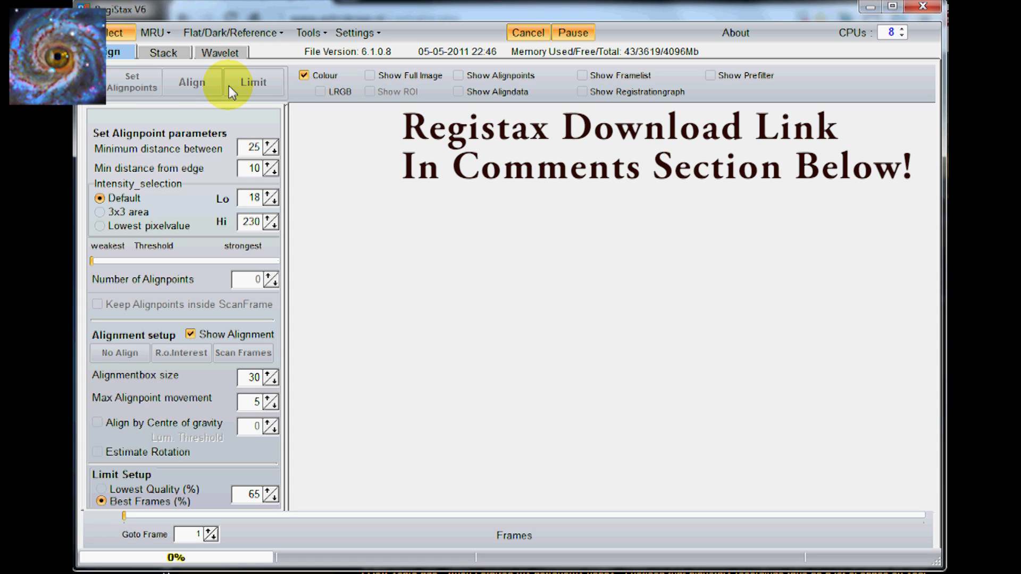
# Load the cropped saturn_castr.avi video into RegiStax.
pyautogui.click(110, 36)
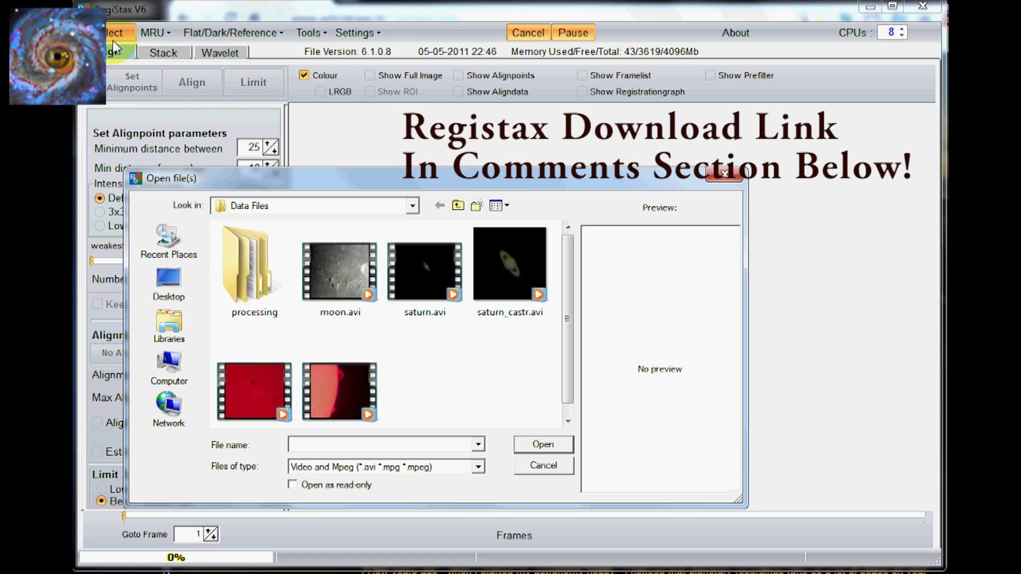
pyautogui.click(499, 271)
pyautogui.click(544, 447)
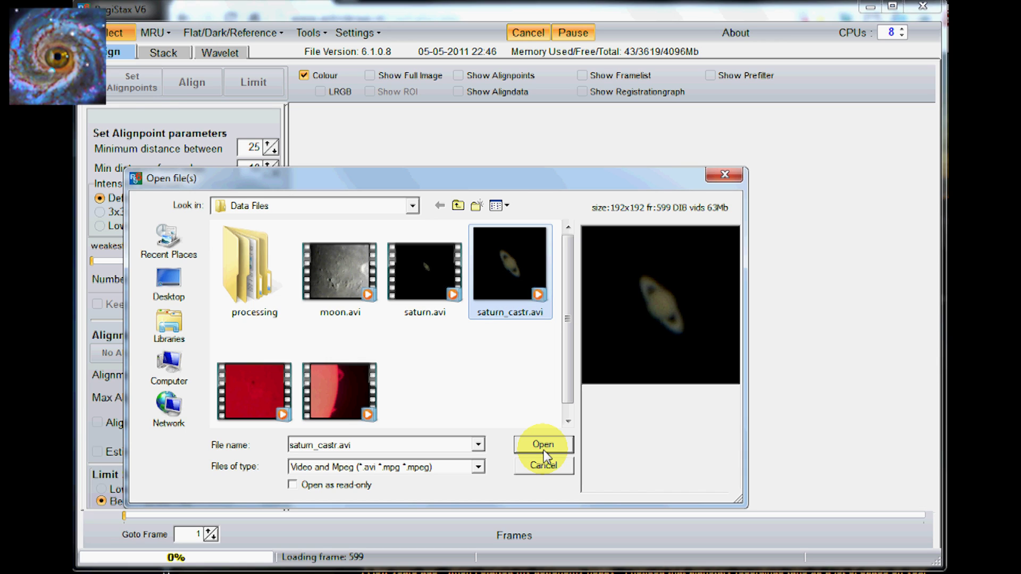
pyautogui.click(544, 446)
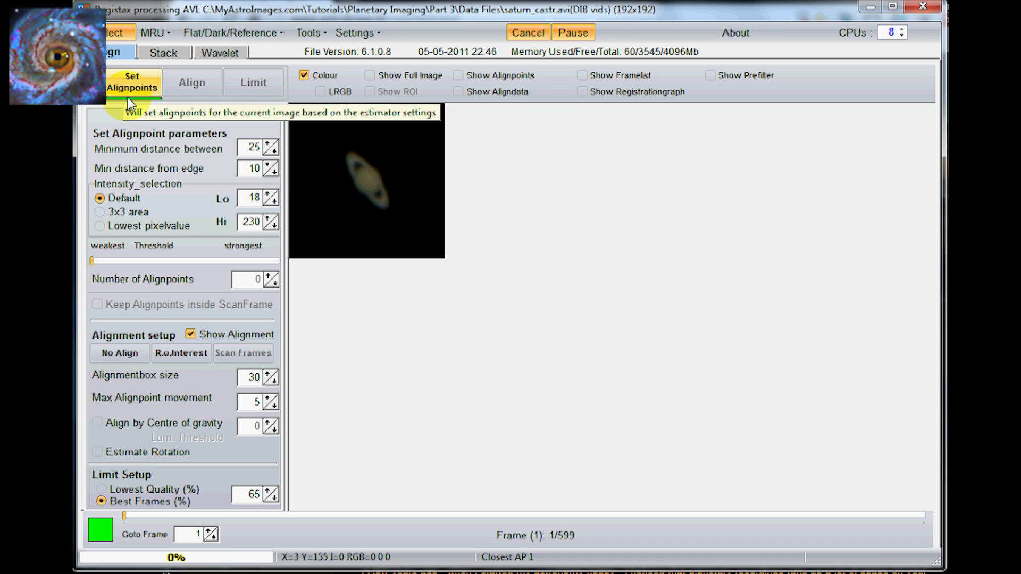
# Set two alignpoints on Saturn, align all frames and limit to the best 390 of 599.
pyautogui.click(146, 97)
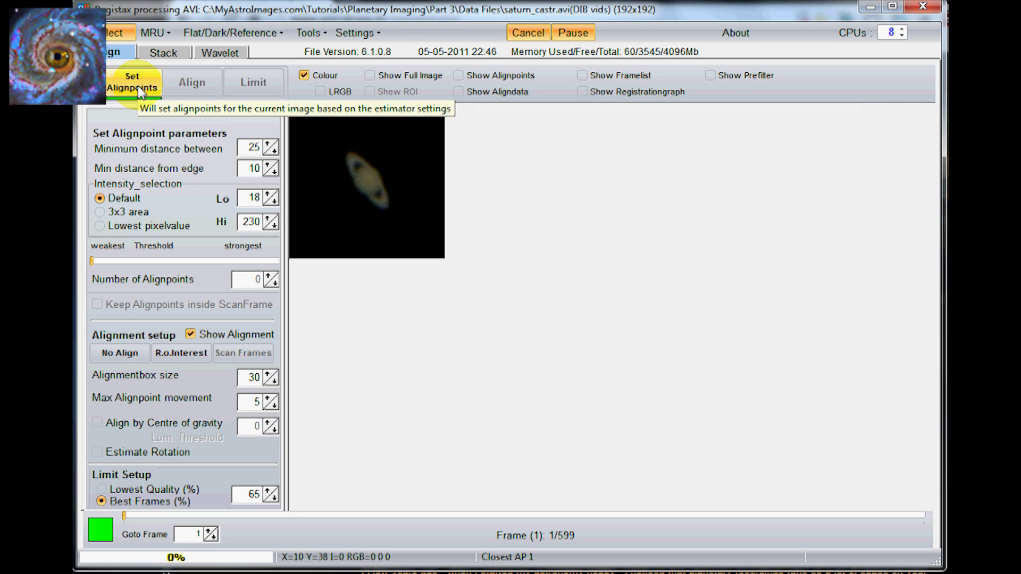
pyautogui.click(138, 79)
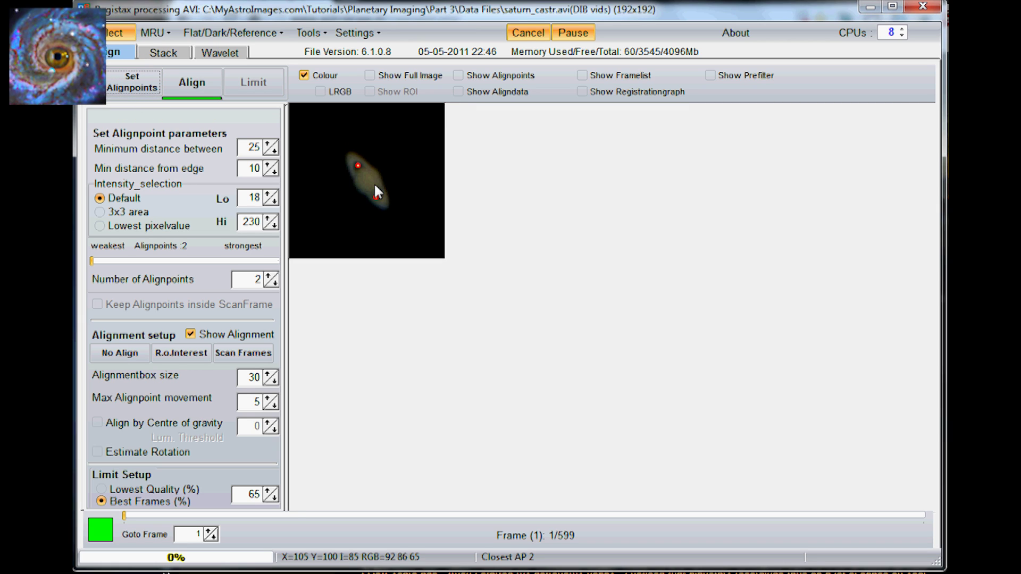
pyautogui.click(213, 79)
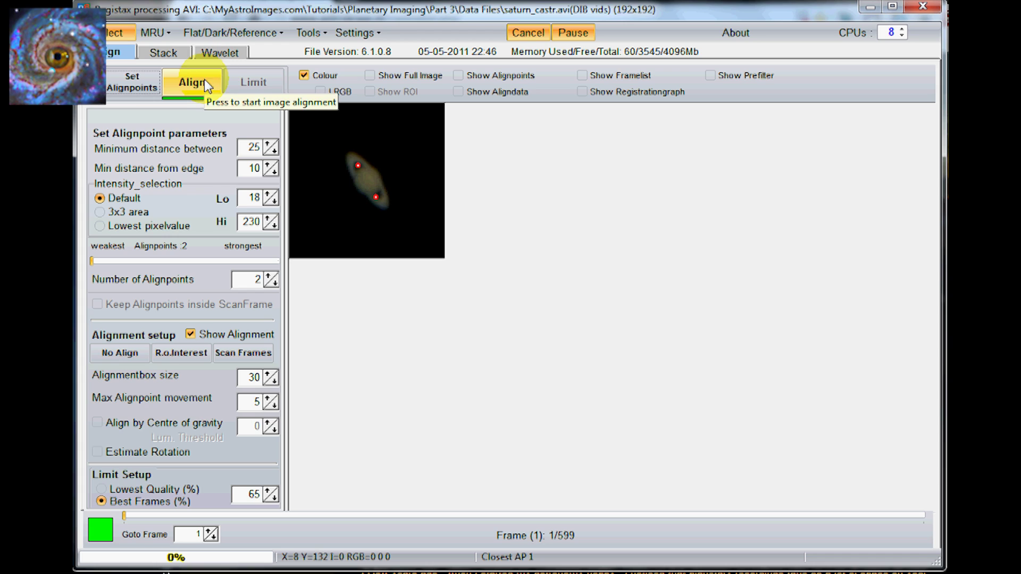
pyautogui.click(208, 85)
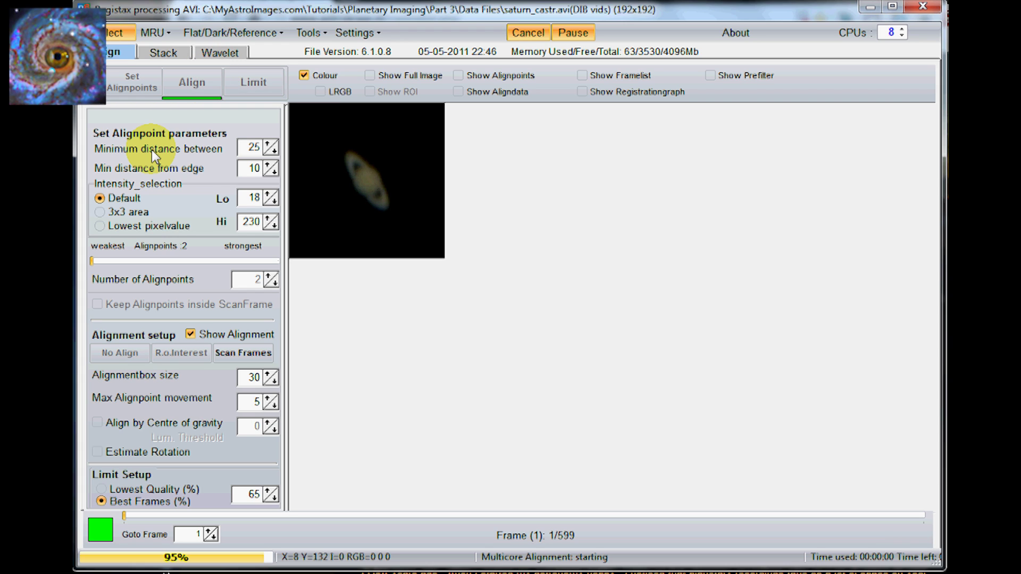
pyautogui.click(261, 85)
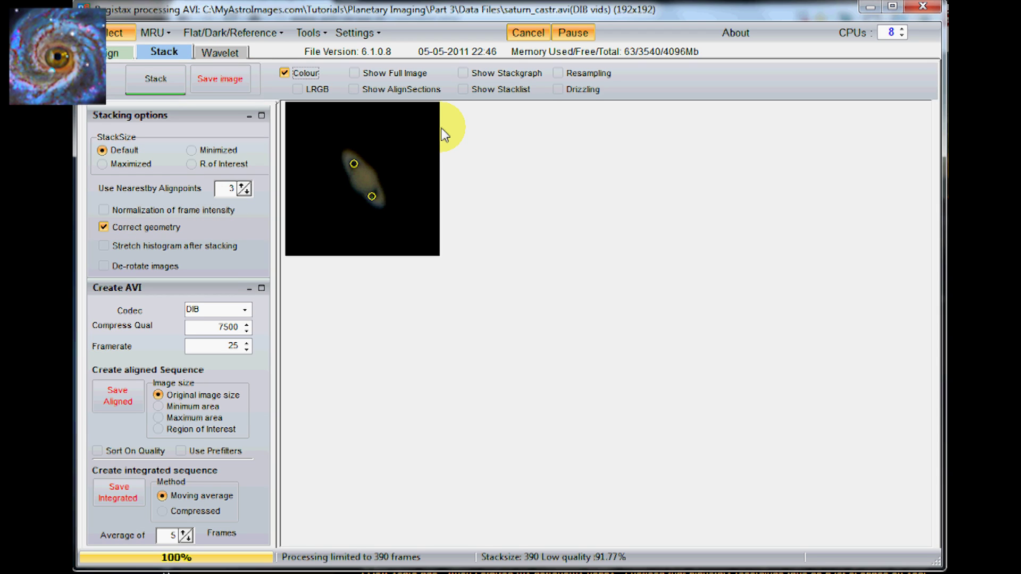
# Enable 0.5 drizzling and show the stack list and stack graphs.
pyautogui.click(557, 91)
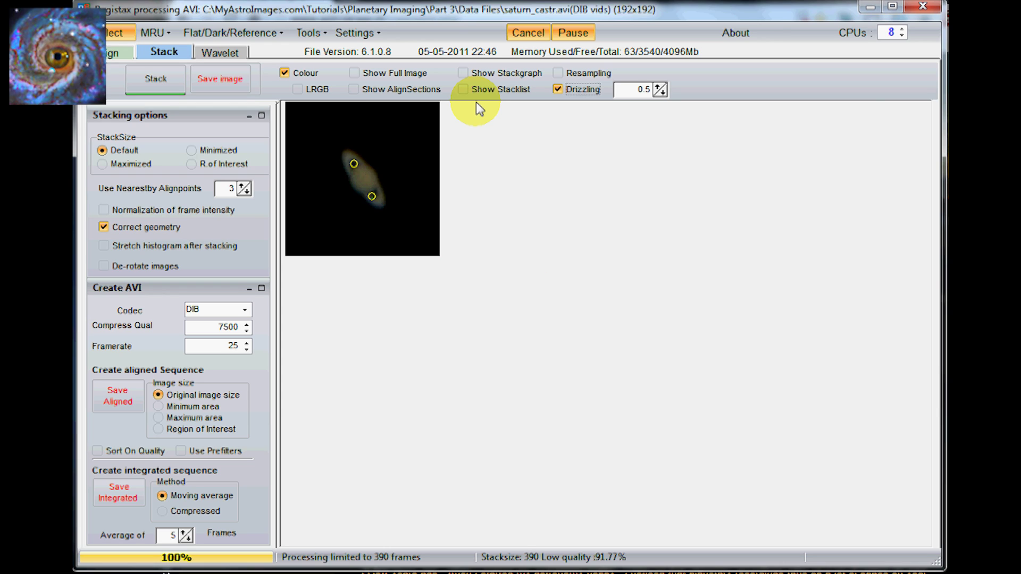
pyautogui.click(462, 90)
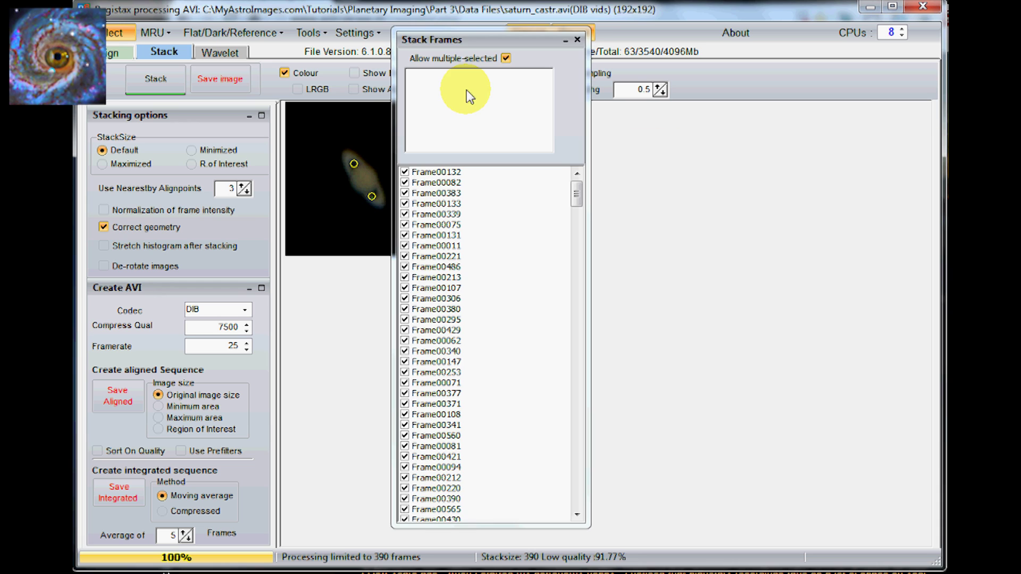
pyautogui.click(577, 40)
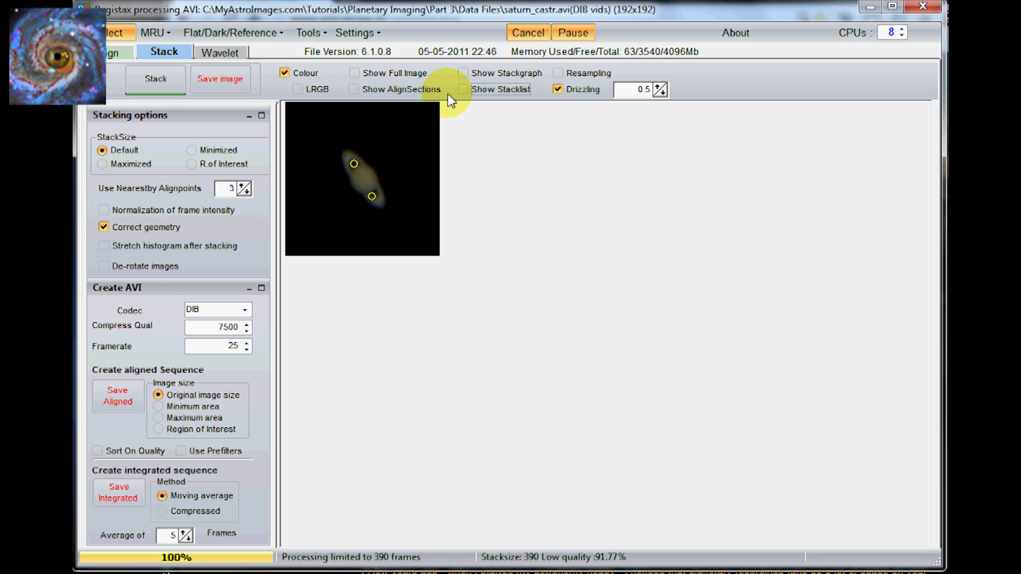
pyautogui.click(463, 73)
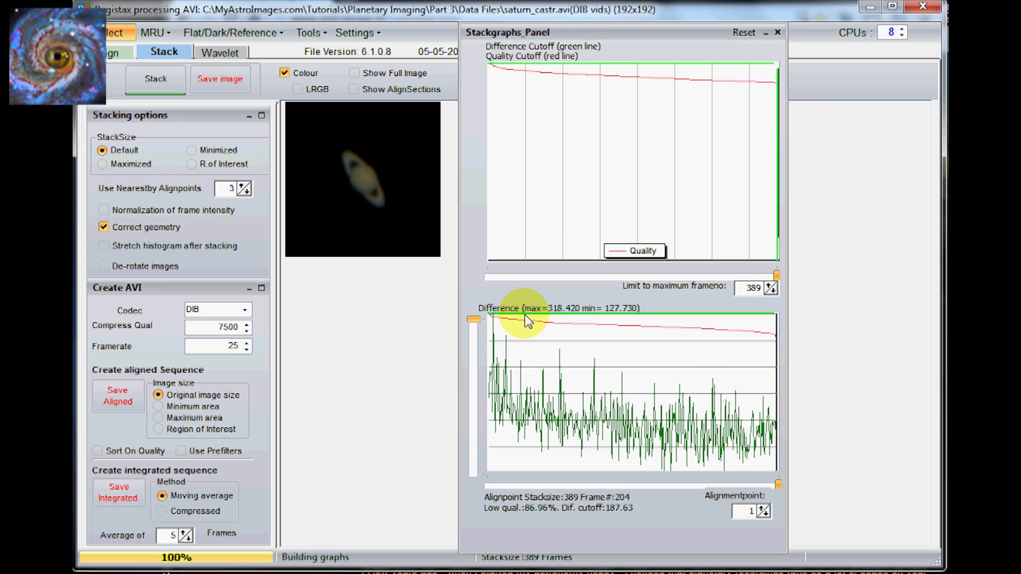
# Lower the difference cutoff and stack the selected frames into a 384 × 384 image.
pyautogui.click(474, 322)
pyautogui.moveTo(474, 325); pyautogui.dragTo(473, 418)
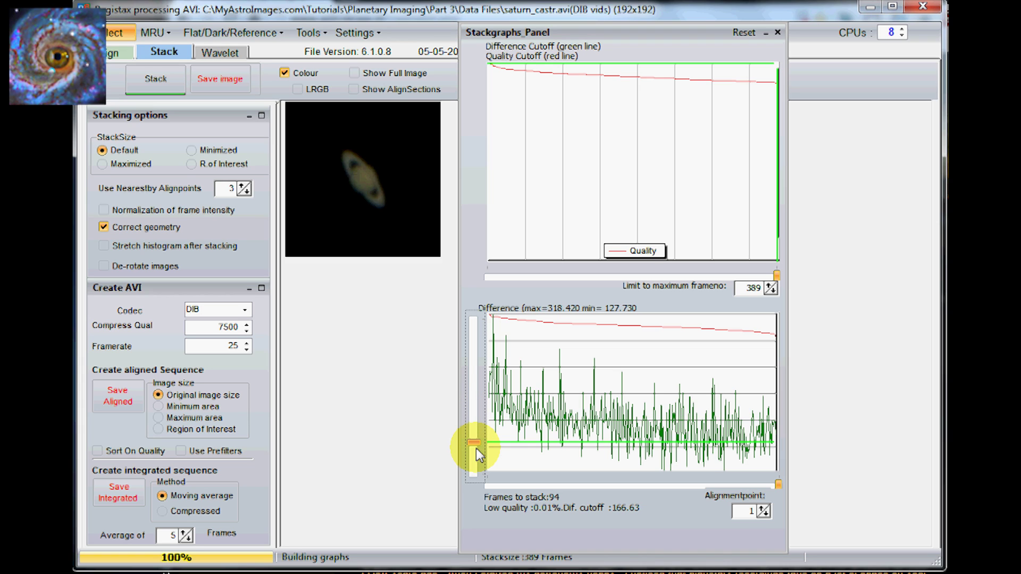
pyautogui.moveTo(479, 455); pyautogui.dragTo(500, 427)
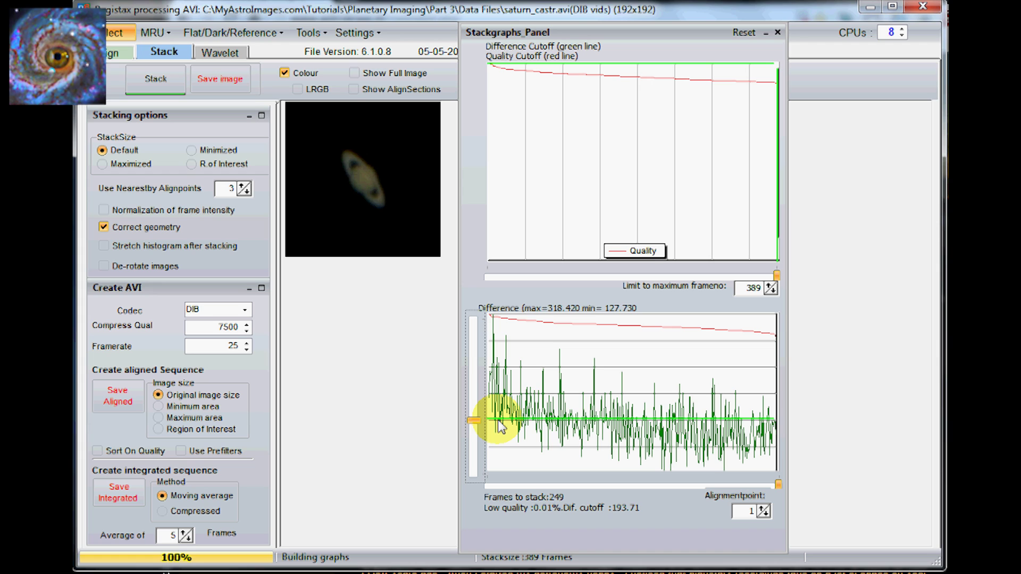
pyautogui.click(778, 32)
pyautogui.click(149, 80)
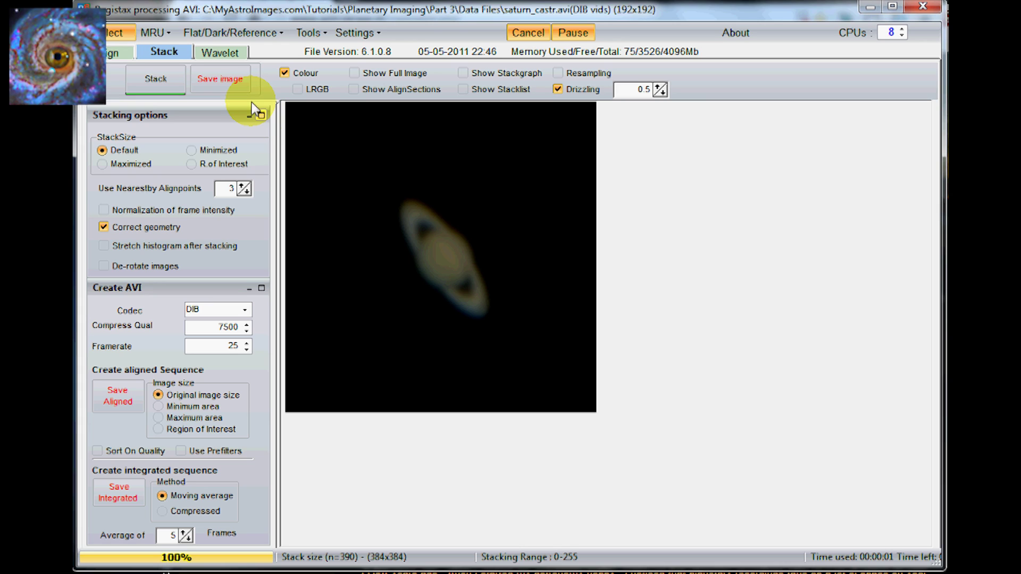
pyautogui.click(229, 53)
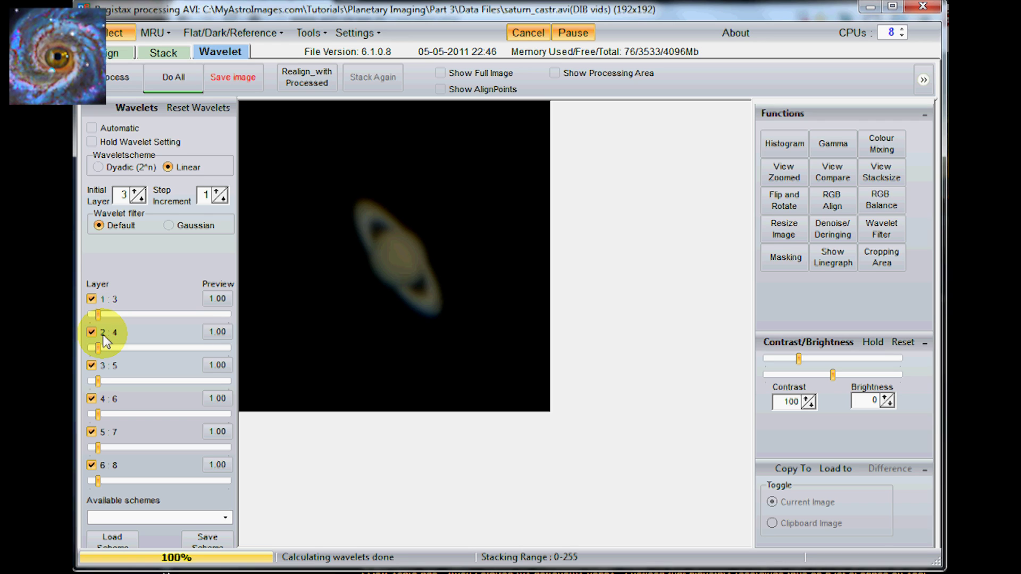
# Set wavelet layer 1 to 15.9 and layer 2 to 9.7, resetting layer 3.
pyautogui.moveTo(101, 316); pyautogui.dragTo(123, 314)
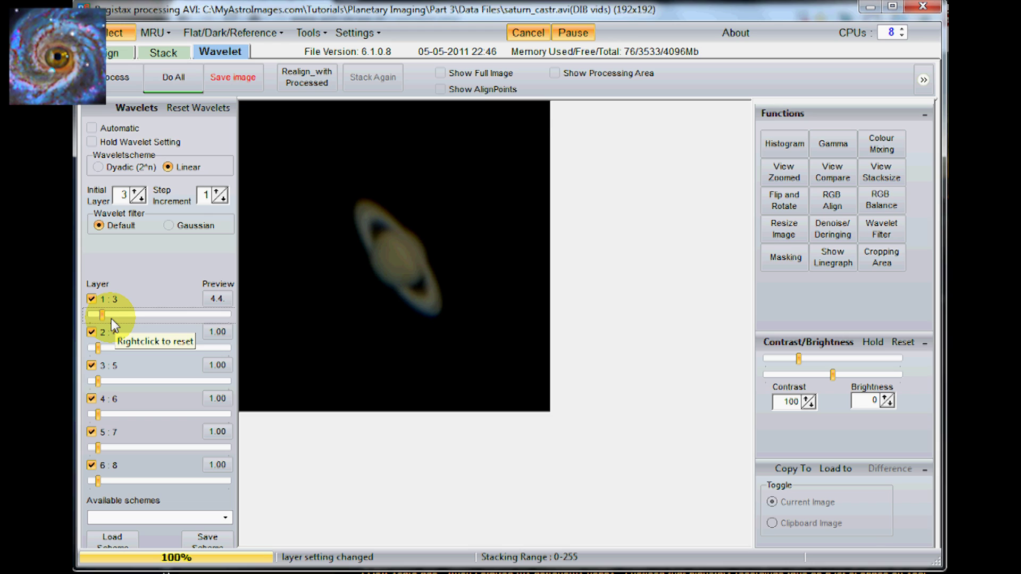
pyautogui.moveTo(110, 318); pyautogui.dragTo(143, 311)
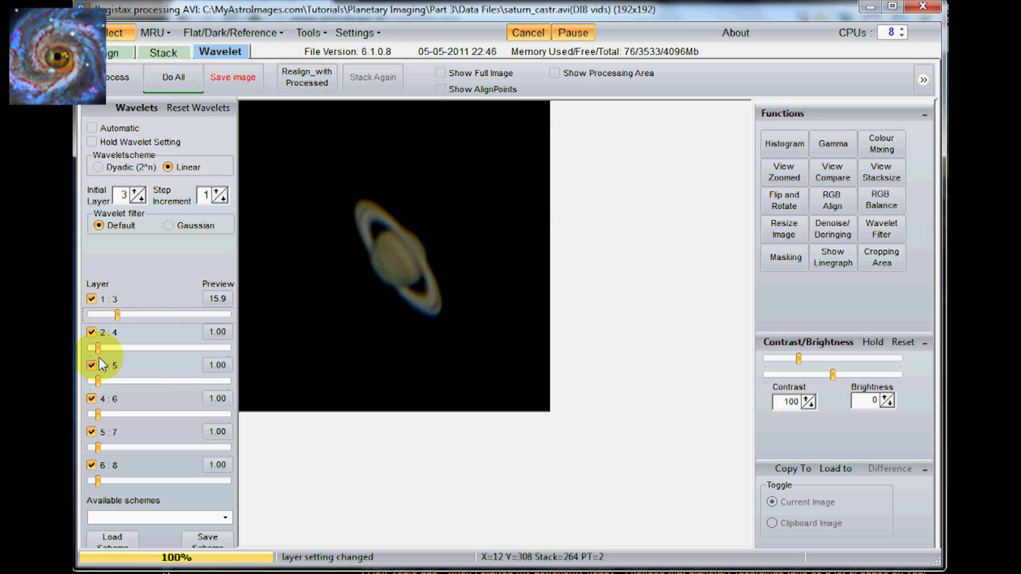
pyautogui.moveTo(99, 348)
pyautogui.mouseDown()
pyautogui.moveTo(119, 346)
pyautogui.moveTo(109, 351)
pyautogui.mouseUp()
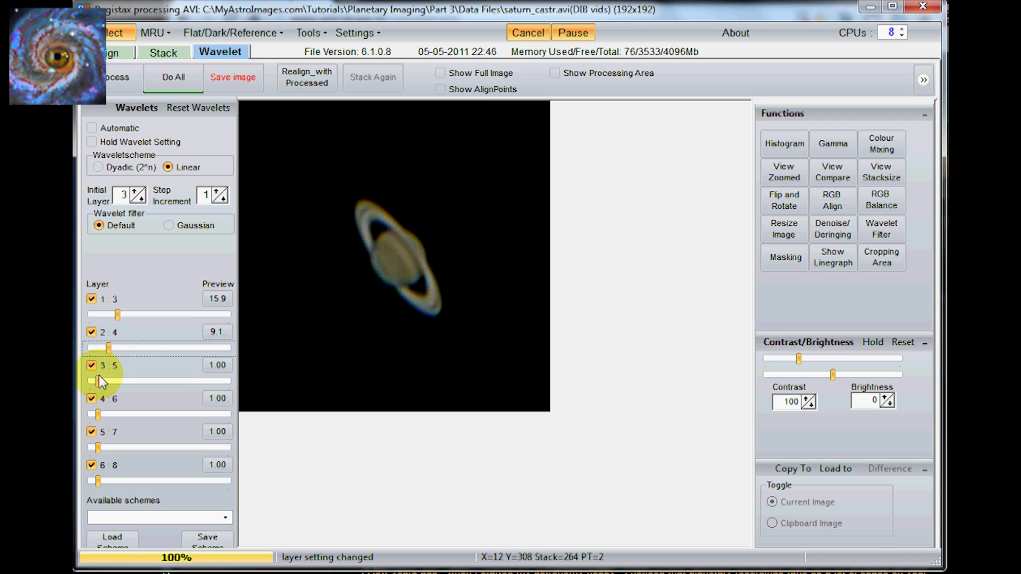
pyautogui.click(99, 375)
pyautogui.moveTo(99, 381); pyautogui.dragTo(180, 375)
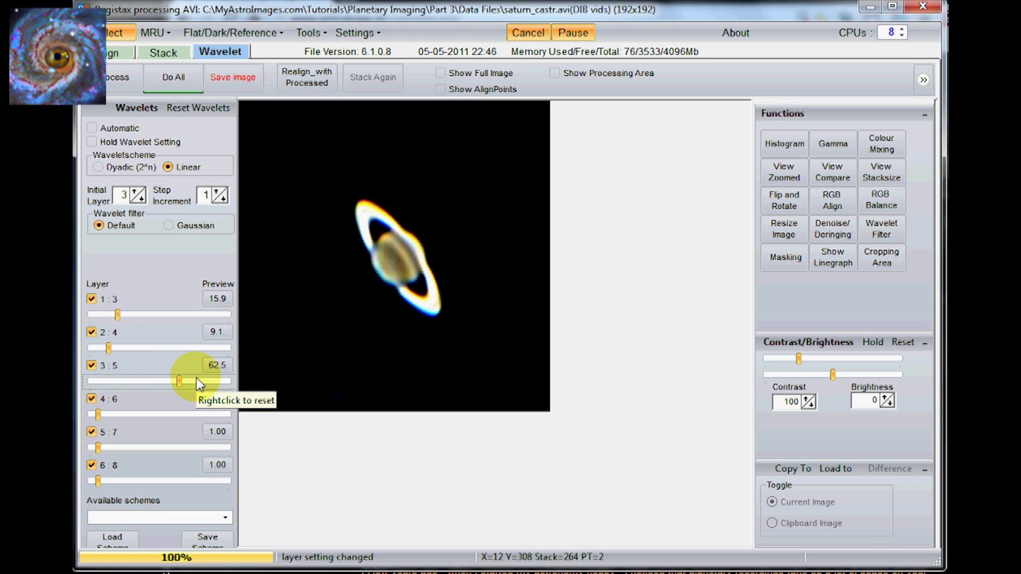
pyautogui.rightClick(158, 376)
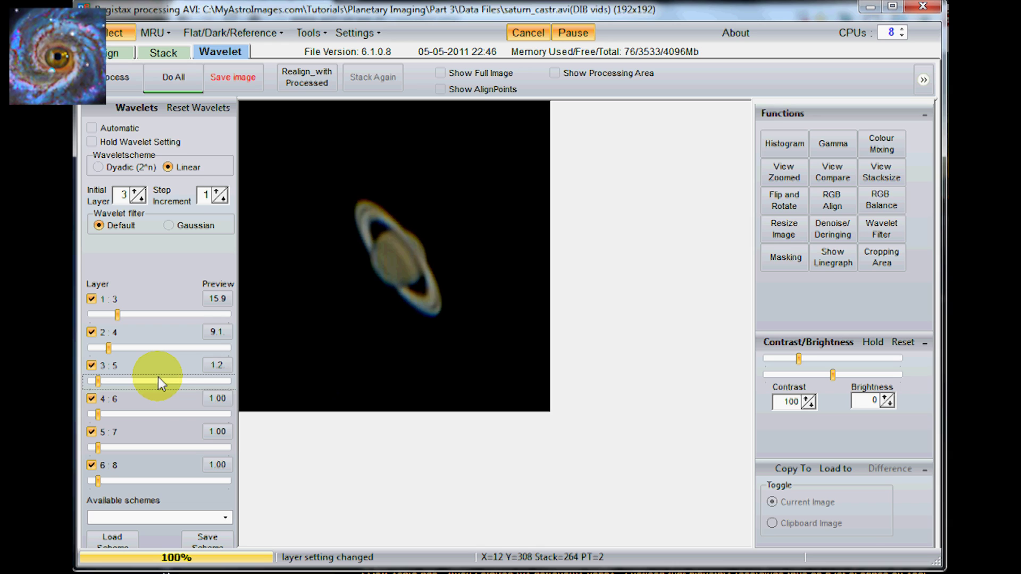
pyautogui.rightClick(107, 347)
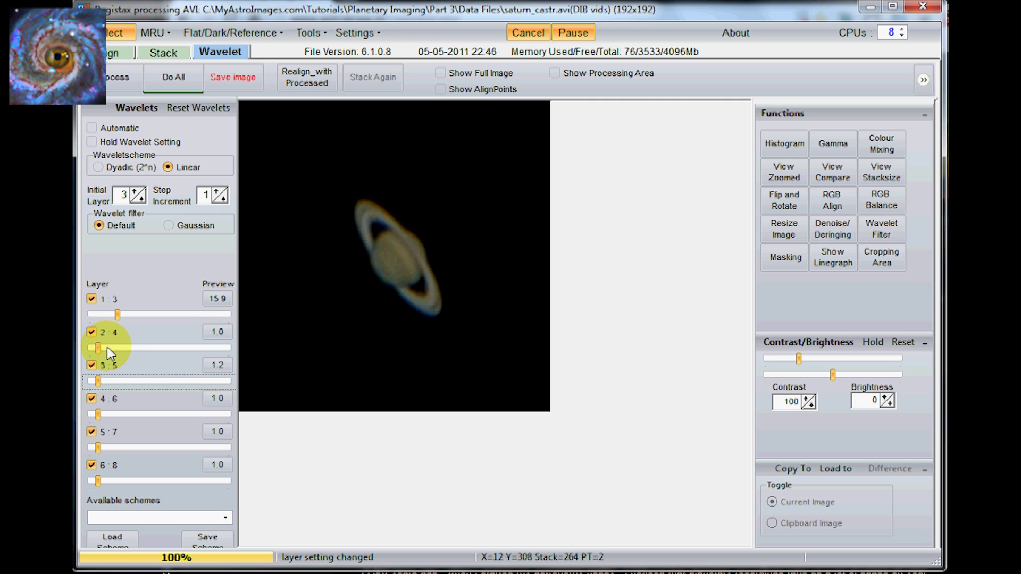
pyautogui.click(100, 348)
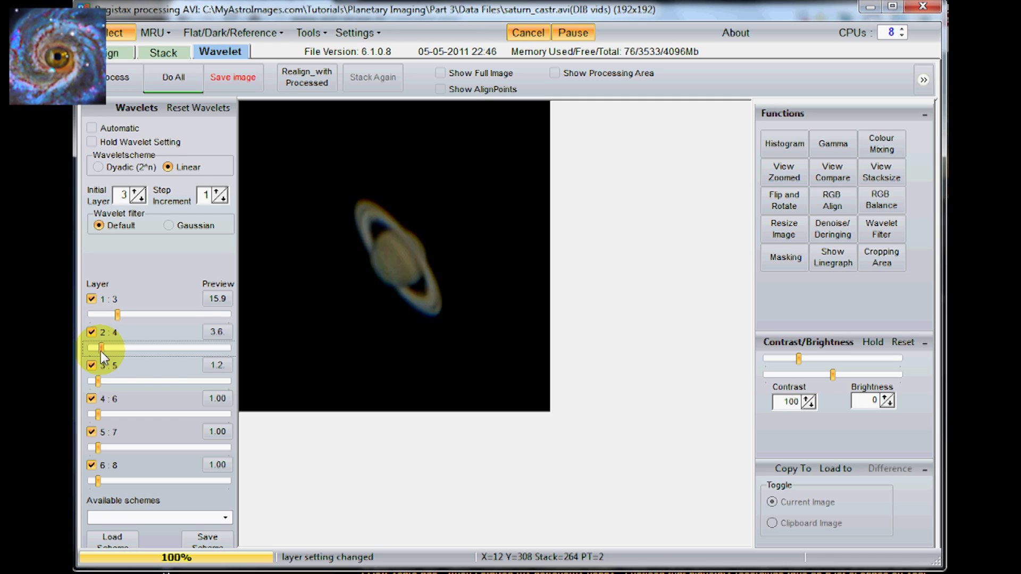
pyautogui.moveTo(105, 351); pyautogui.dragTo(109, 349)
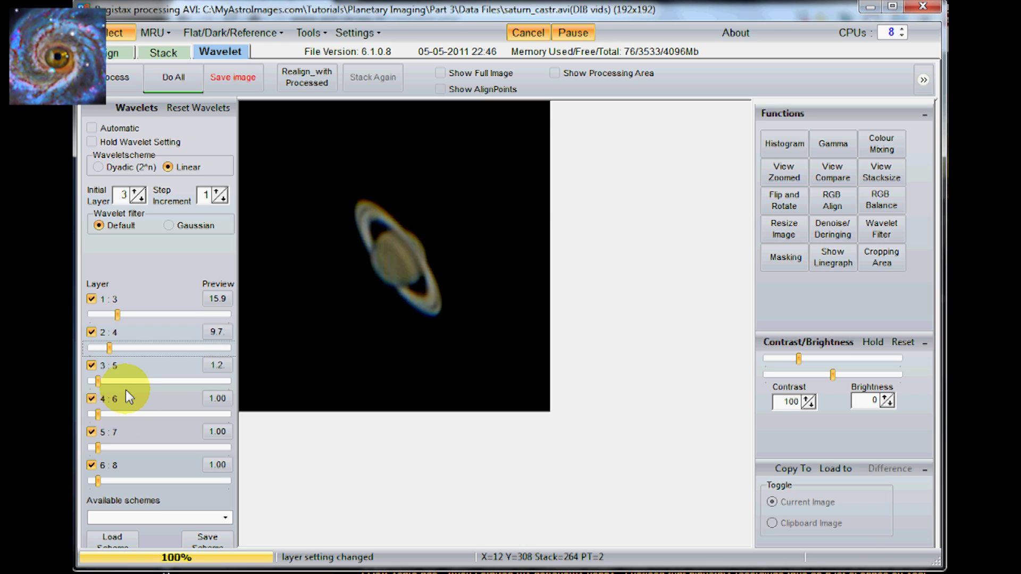
# Box Saturn in the RGB align area and auto-estimate shifts of red -2 and blue 3.
pyautogui.click(833, 206)
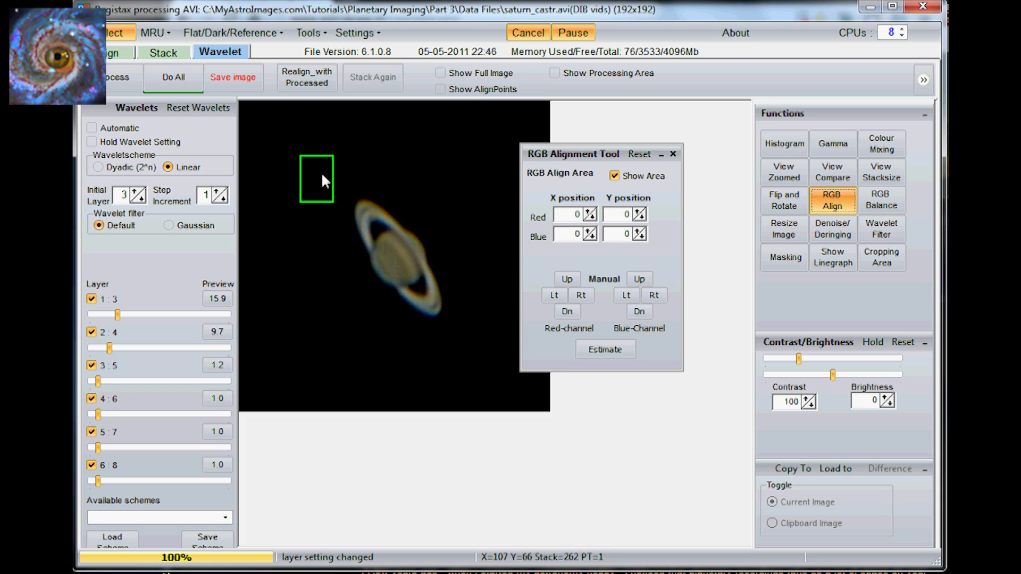
pyautogui.moveTo(321, 171); pyautogui.dragTo(343, 170)
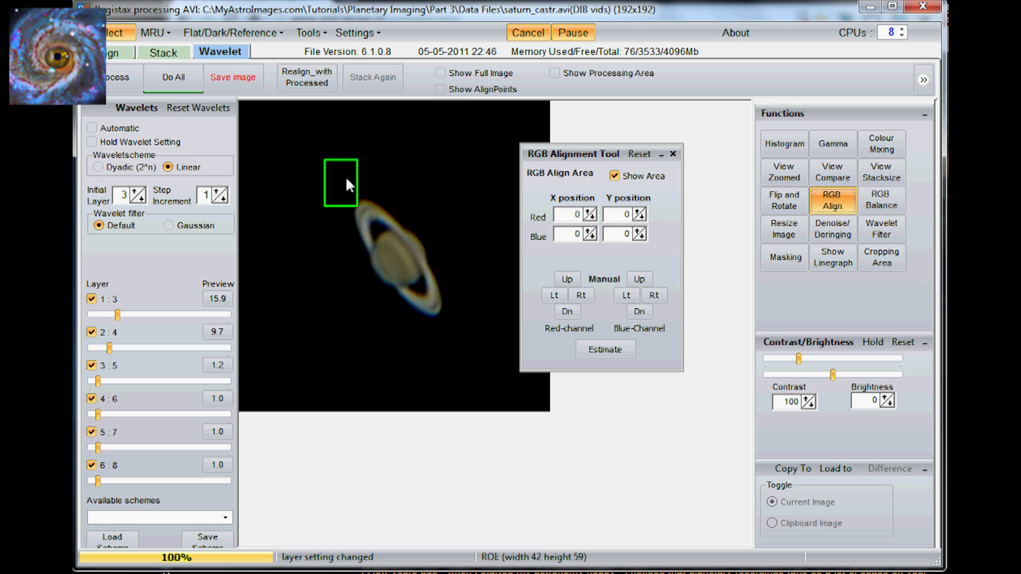
pyautogui.moveTo(358, 207); pyautogui.dragTo(465, 349)
pyautogui.moveTo(418, 176); pyautogui.dragTo(418, 181)
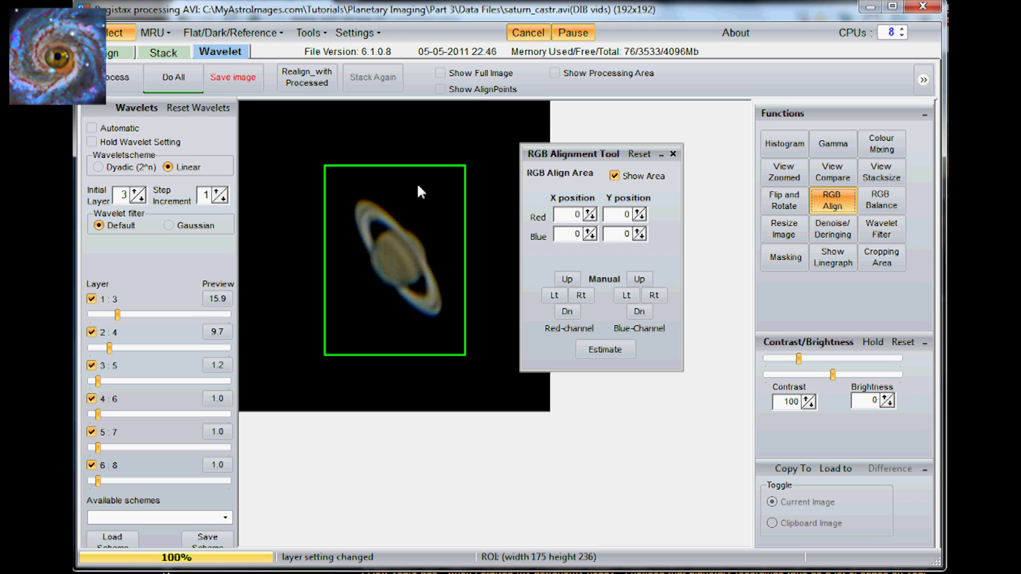
pyautogui.click(625, 298)
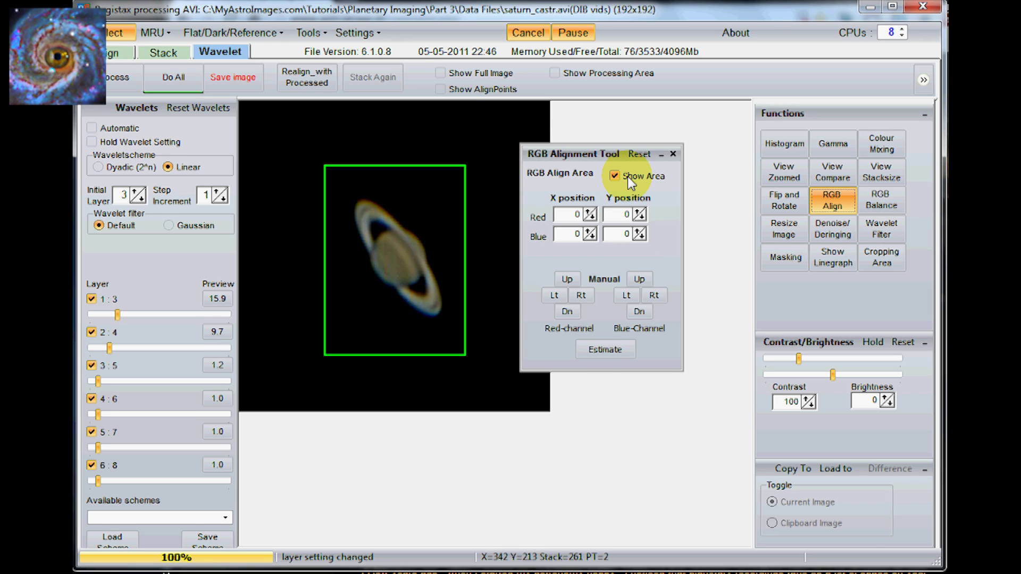
pyautogui.click(601, 352)
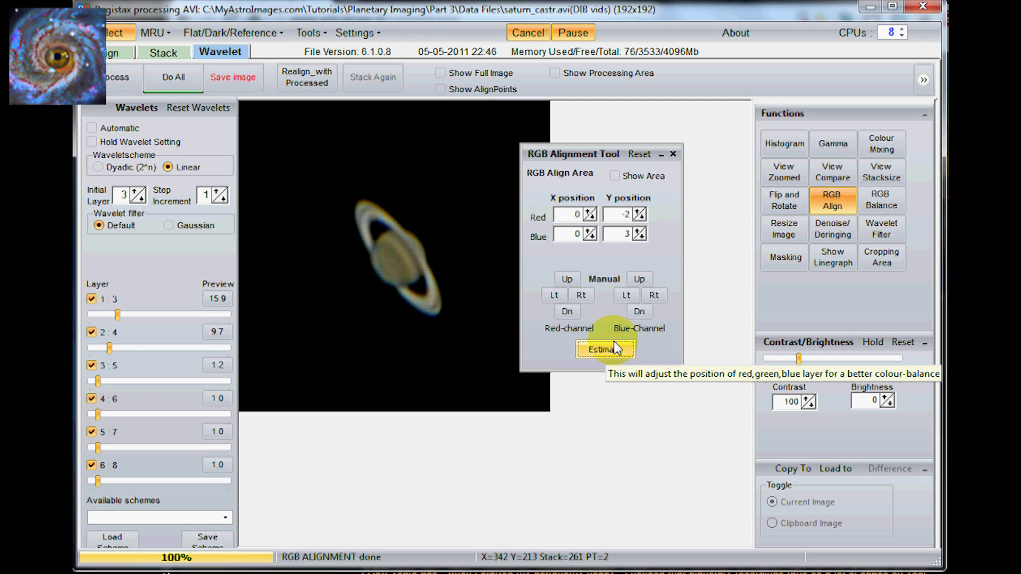
pyautogui.click(673, 154)
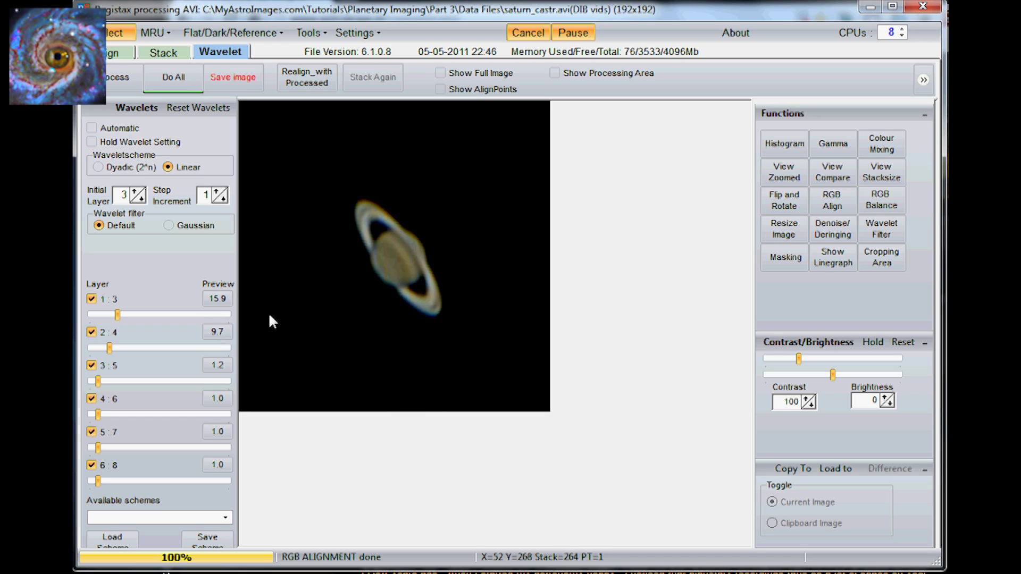
# Apply Do All to the full image and save it as saturn_.tif.
pyautogui.click(178, 78)
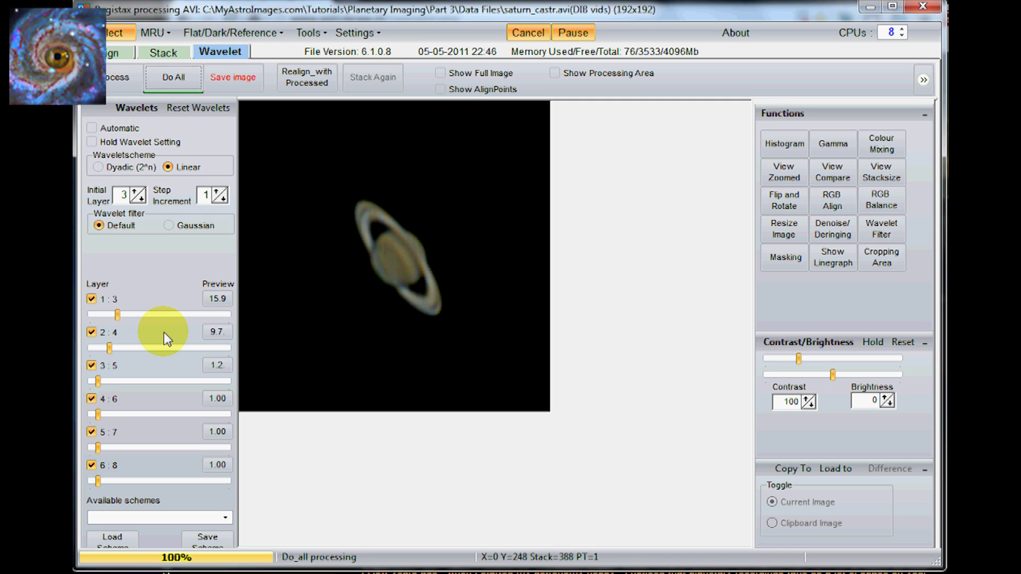
pyautogui.click(249, 77)
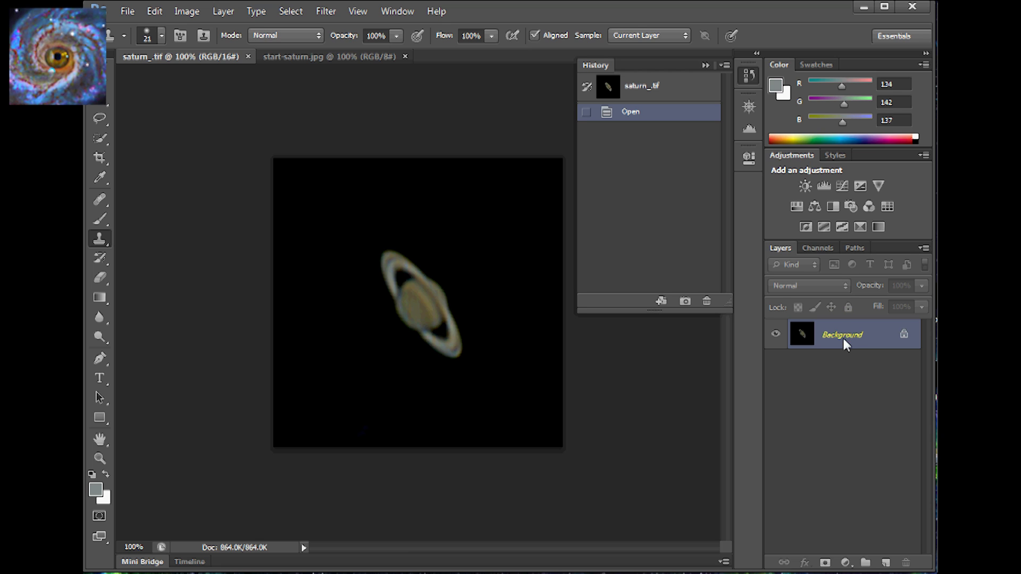
# Duplicate the Background layer and give the copy a High Pass filter of 4.5 pixels radius.
pyautogui.moveTo(842, 336); pyautogui.dragTo(885, 558)
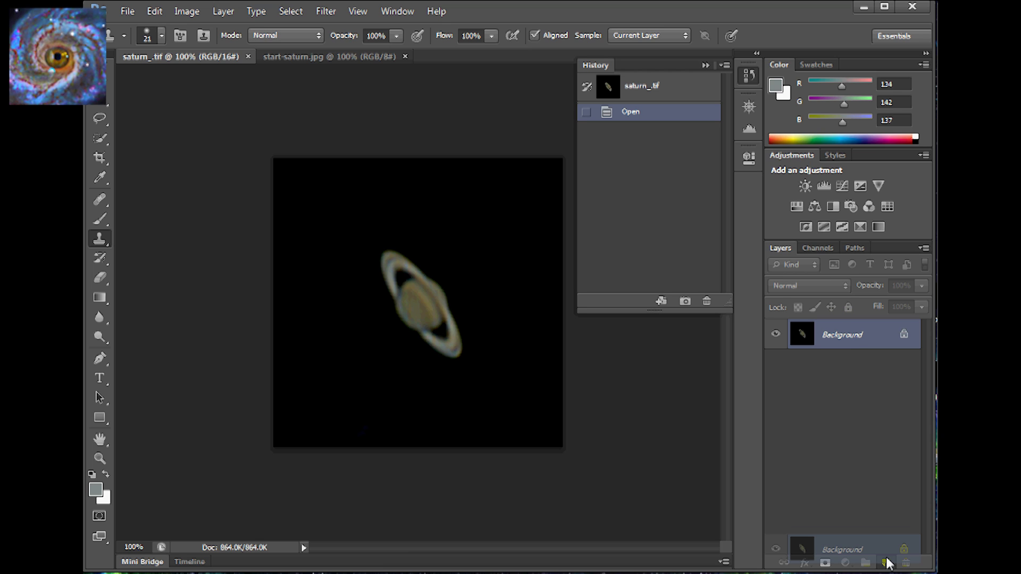
pyautogui.moveTo(886, 558); pyautogui.dragTo(886, 559)
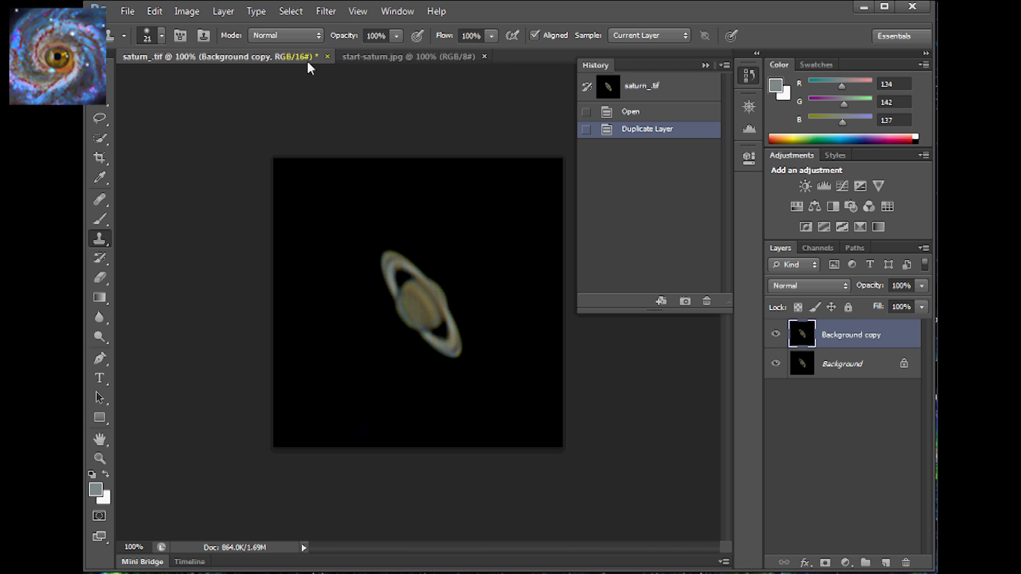
pyautogui.click(324, 10)
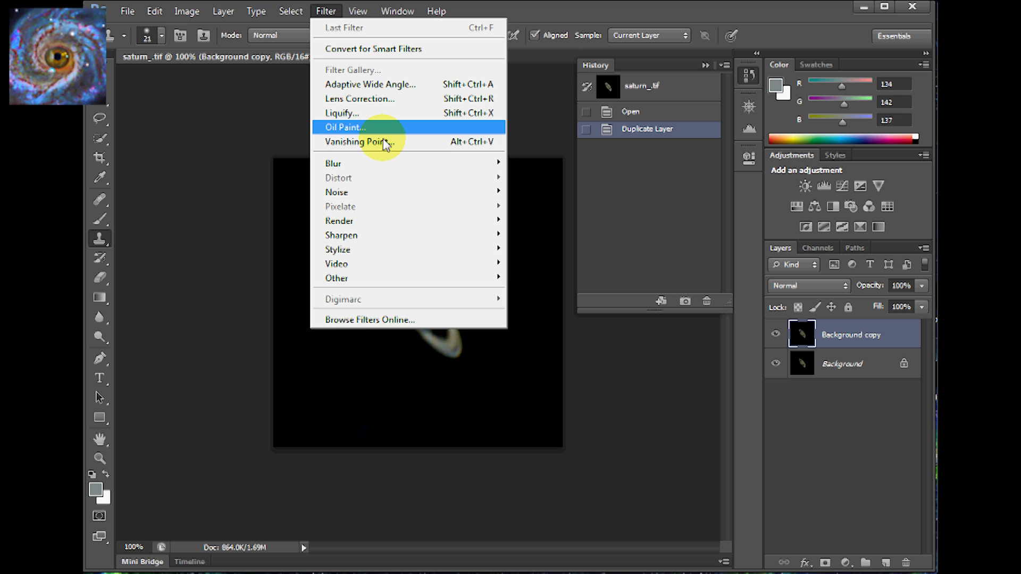
pyautogui.moveTo(394, 285)
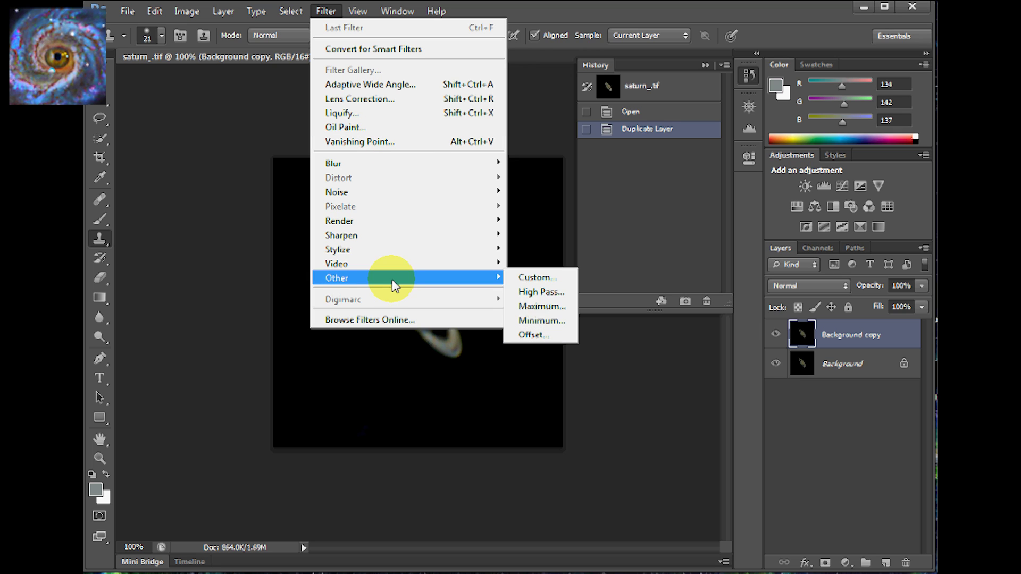
pyautogui.click(539, 292)
pyautogui.click(752, 223)
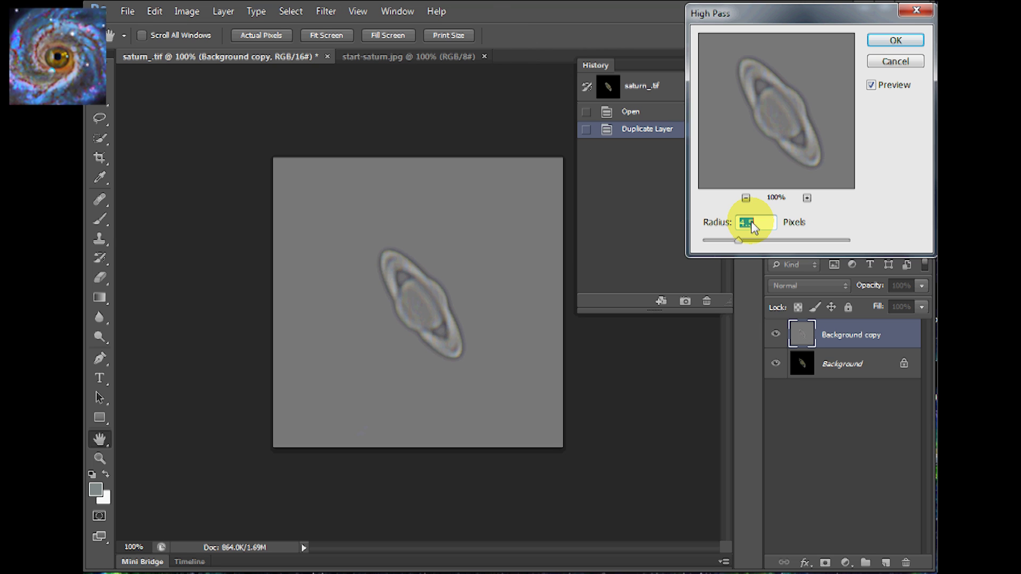
pyautogui.click(737, 245)
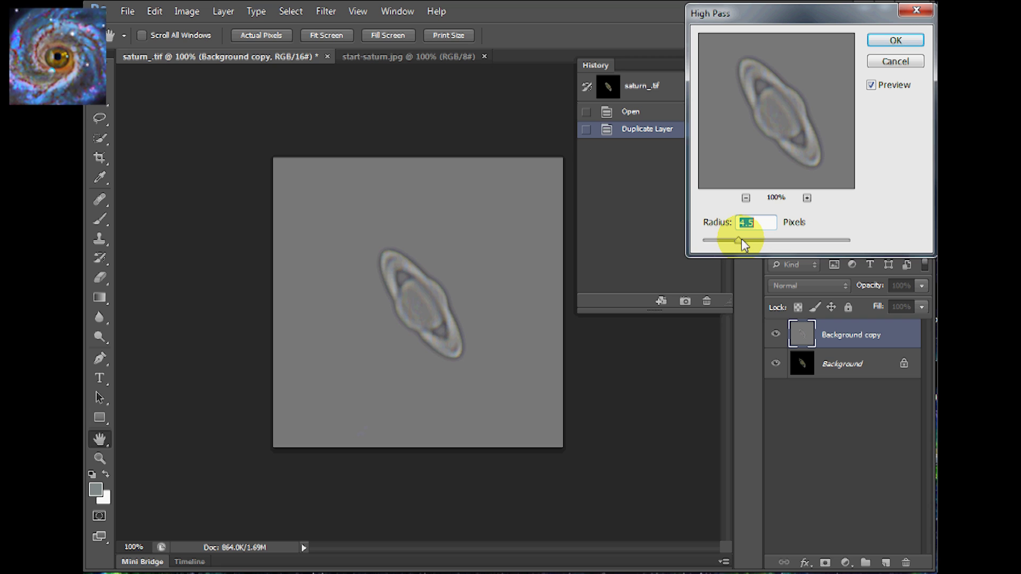
pyautogui.click(783, 17)
pyautogui.moveTo(736, 241)
pyautogui.mouseDown()
pyautogui.moveTo(772, 238)
pyautogui.moveTo(730, 244)
pyautogui.moveTo(745, 244)
pyautogui.mouseUp()
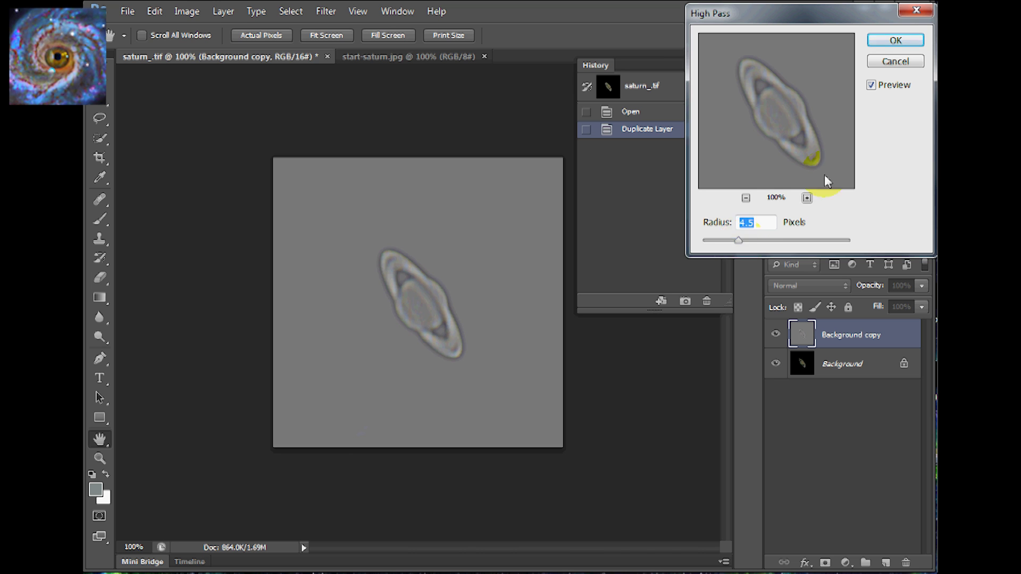
pyautogui.click(889, 41)
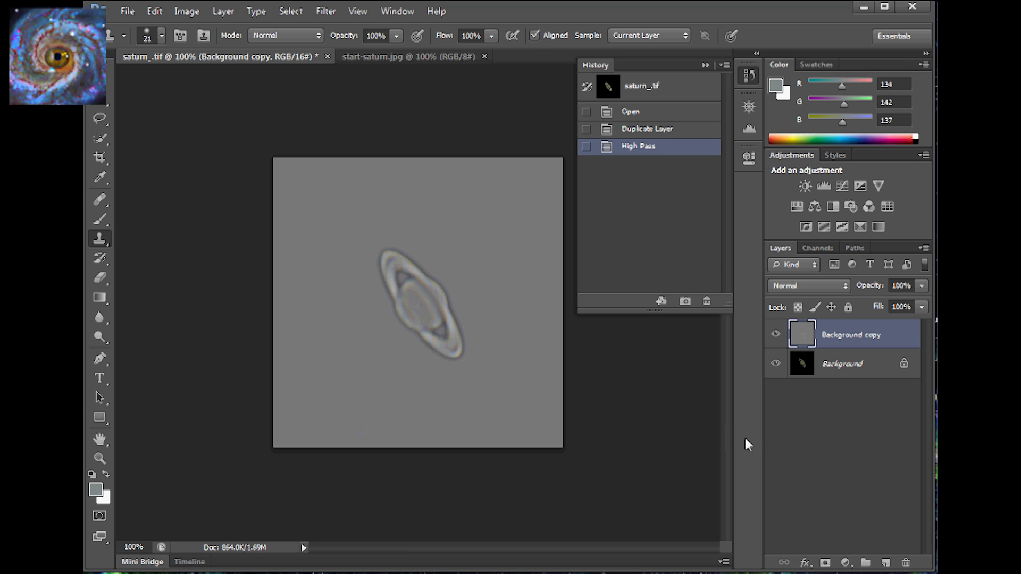
pyautogui.click(835, 290)
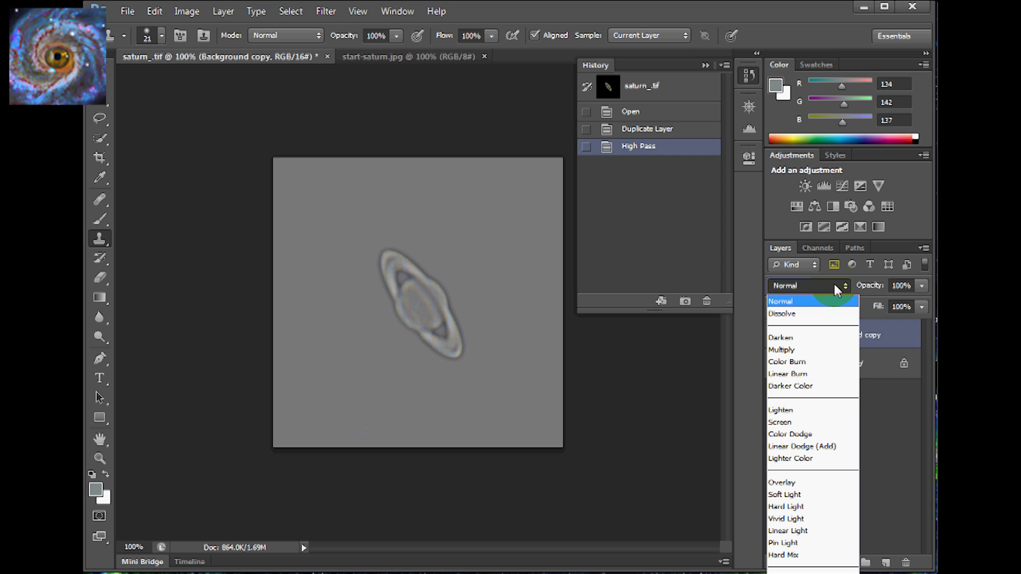
# Set the high-pass copy to Soft Light and toggle its visibility to compare.
pyautogui.click(805, 494)
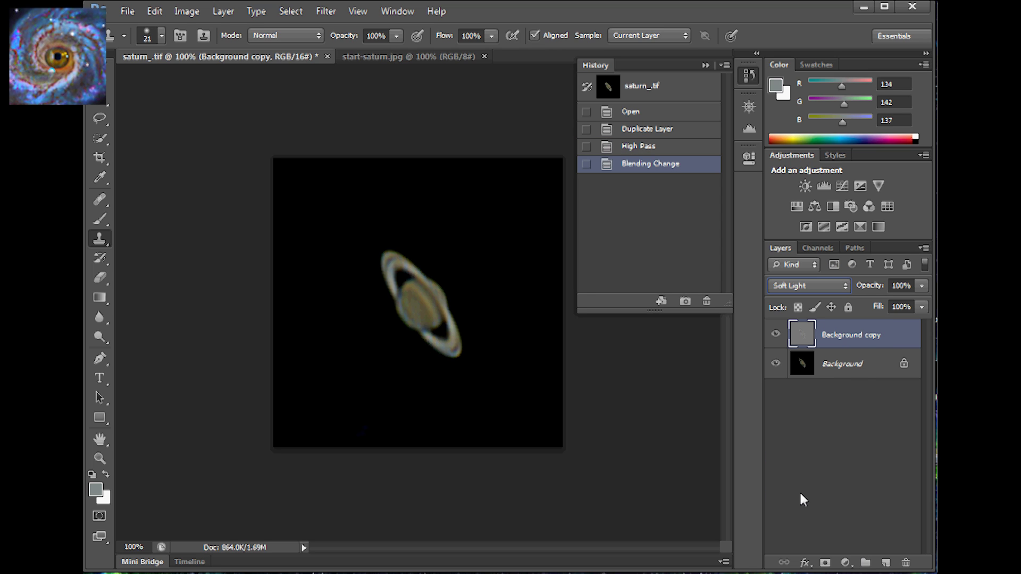
pyautogui.click(776, 334)
pyautogui.click(777, 334)
pyautogui.click(777, 334)
# Duplicate the original Saturn layer, then flatten all layers into one Background.
pyautogui.moveTo(872, 365); pyautogui.dragTo(886, 566)
pyautogui.click(864, 333)
pyautogui.rightClick(865, 335)
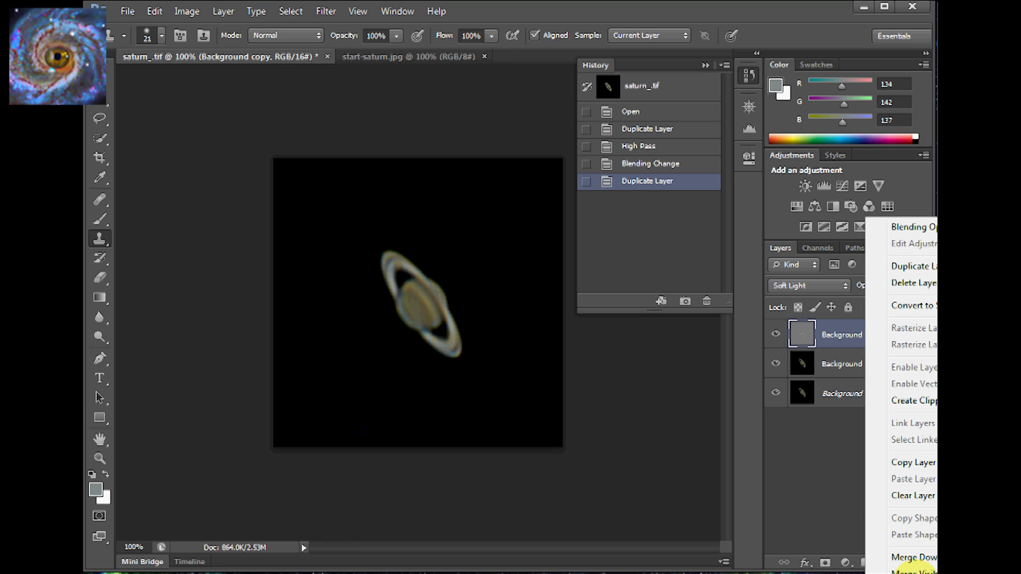
pyautogui.click(905, 573)
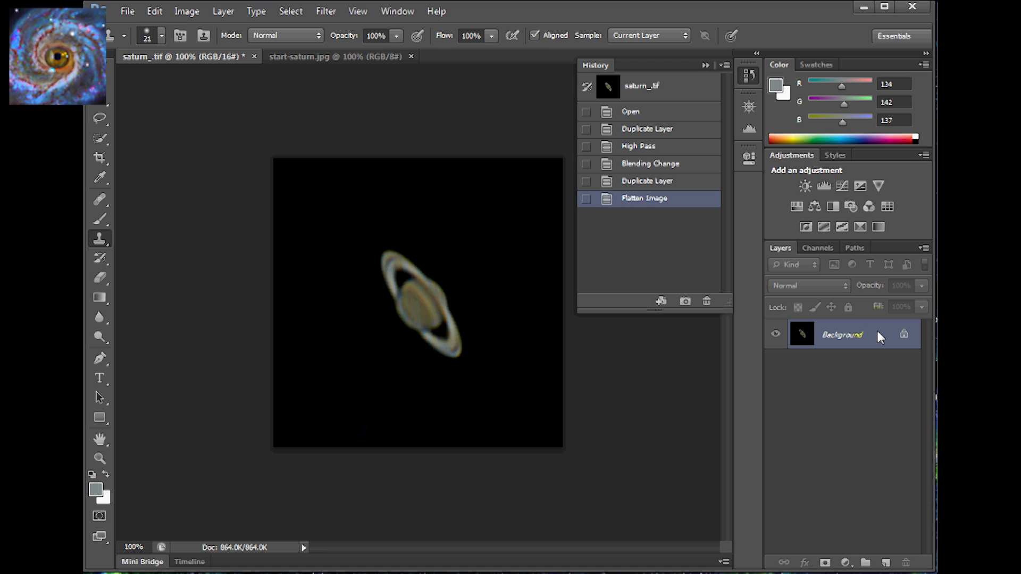
# Duplicate the flattened layer and apply Match Color with Color Intensity 200.
pyautogui.moveTo(878, 331); pyautogui.dragTo(885, 564)
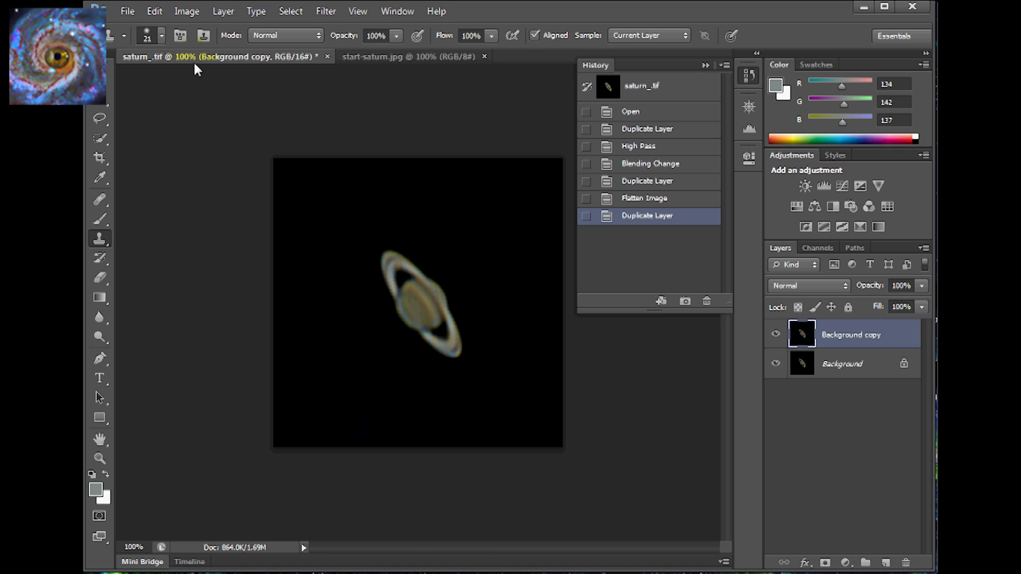
pyautogui.click(187, 11)
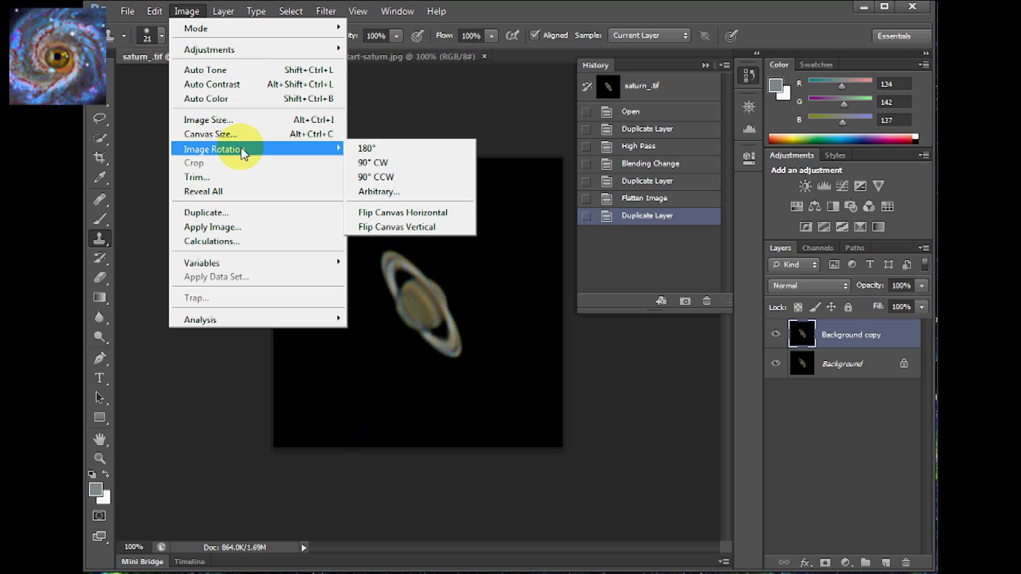
pyautogui.moveTo(268, 57)
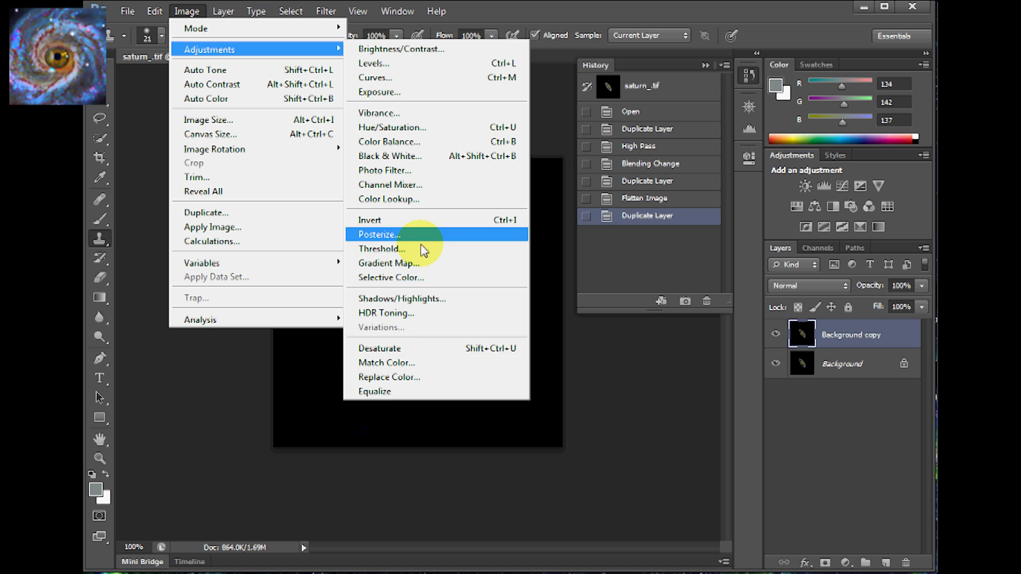
pyautogui.click(407, 364)
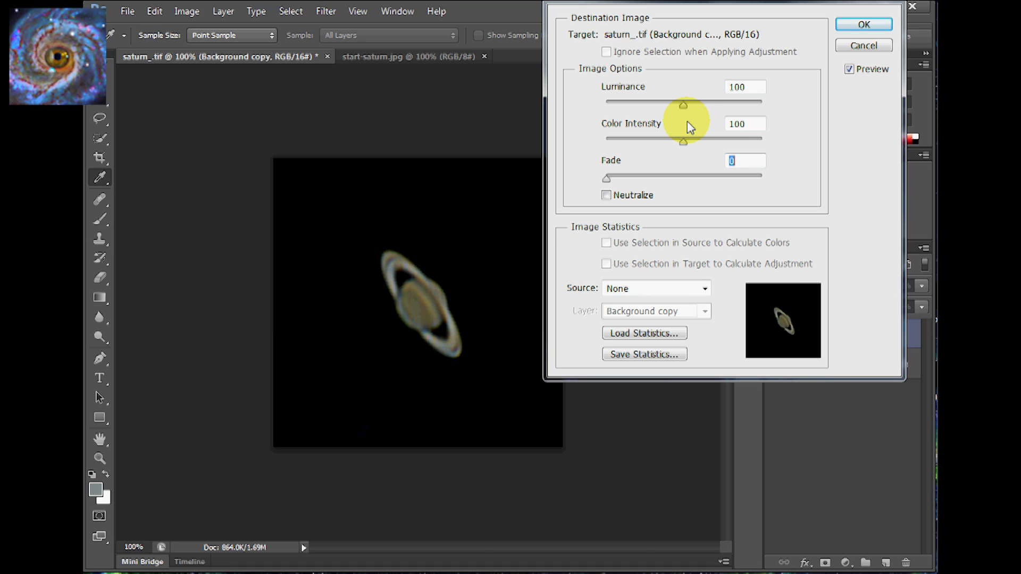
pyautogui.moveTo(684, 141); pyautogui.dragTo(745, 150)
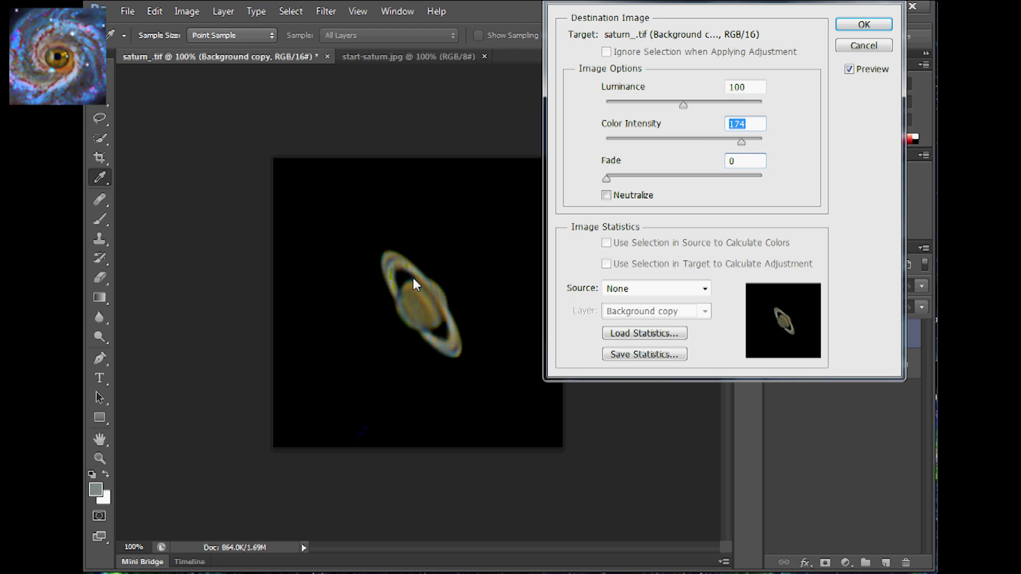
pyautogui.moveTo(751, 157); pyautogui.dragTo(769, 149)
pyautogui.click(548, 308)
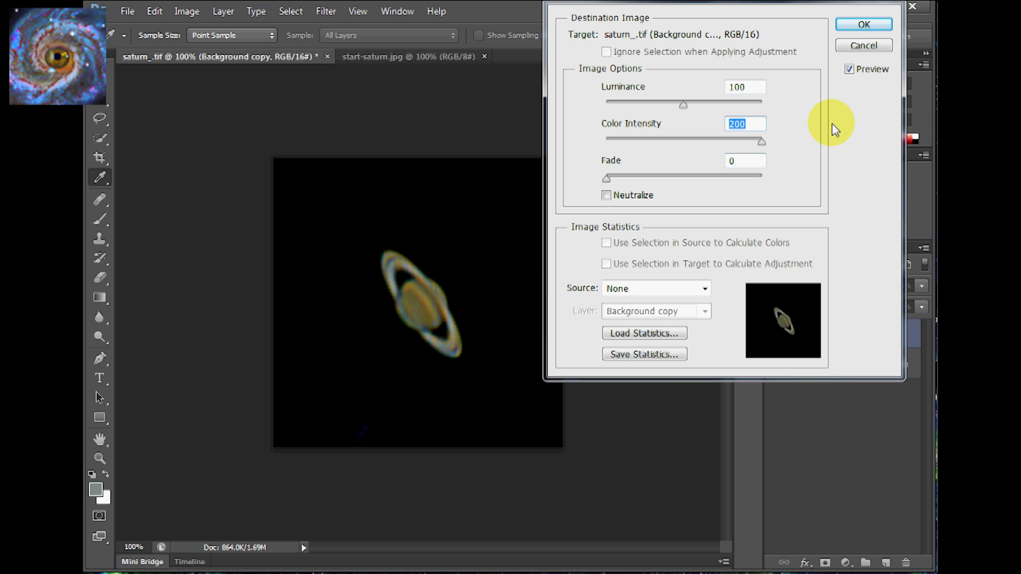
pyautogui.click(861, 30)
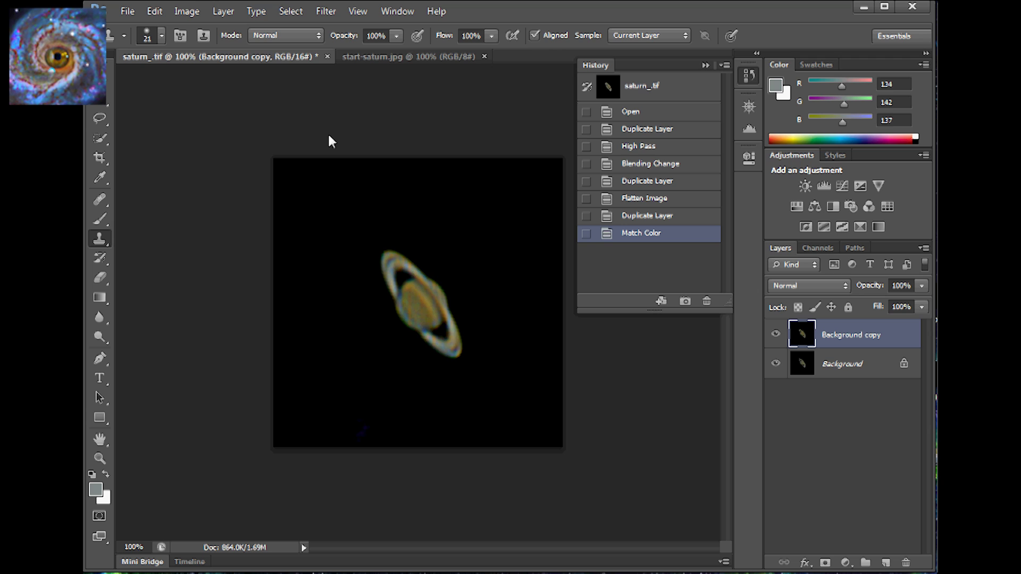
# Add a Hide All black layer mask to Background copy.
pyautogui.click(209, 15)
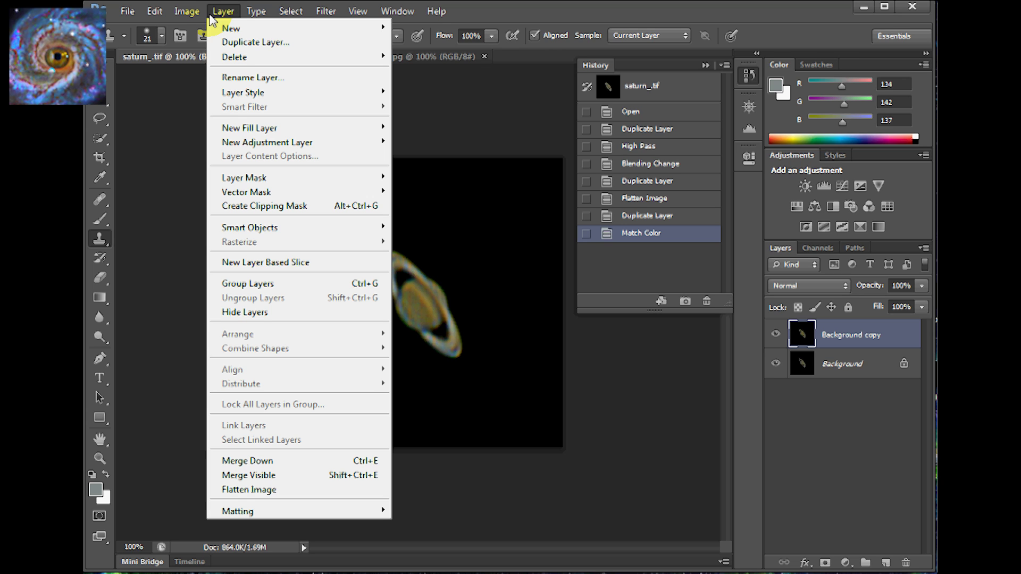
pyautogui.moveTo(256, 183)
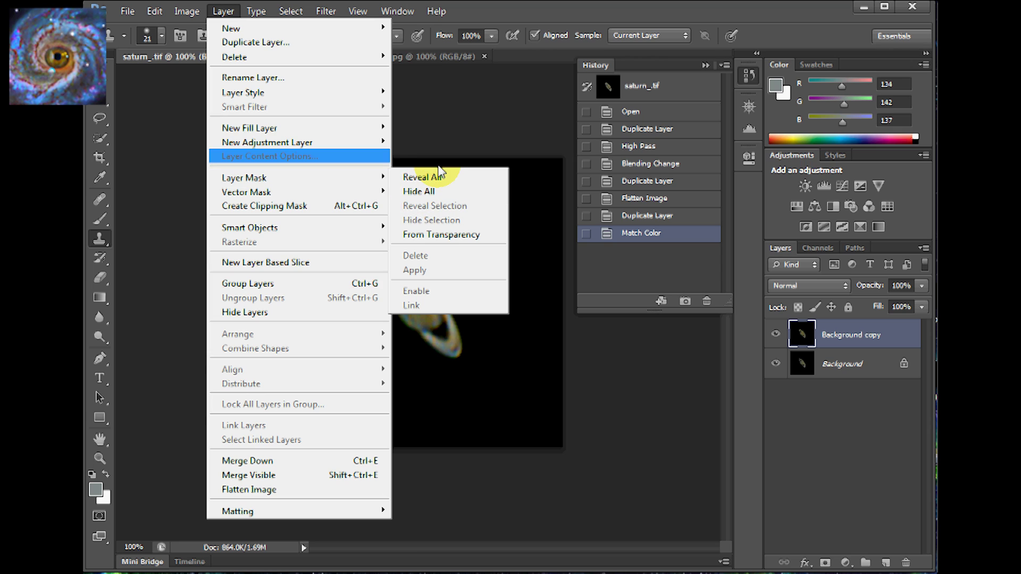
pyautogui.click(419, 191)
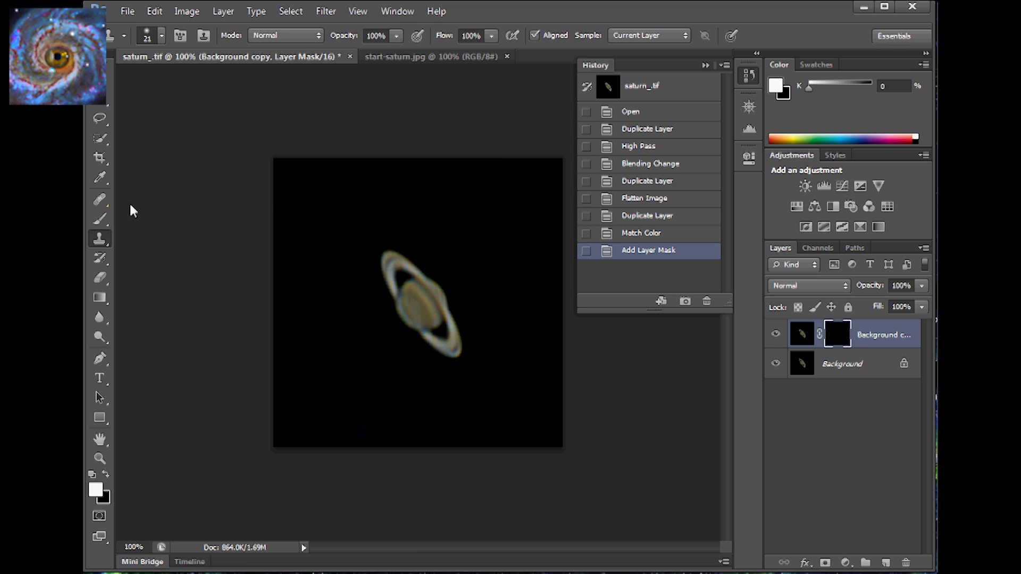
# Paint two white brush strokes on the mask over Saturn.
pyautogui.click(98, 222)
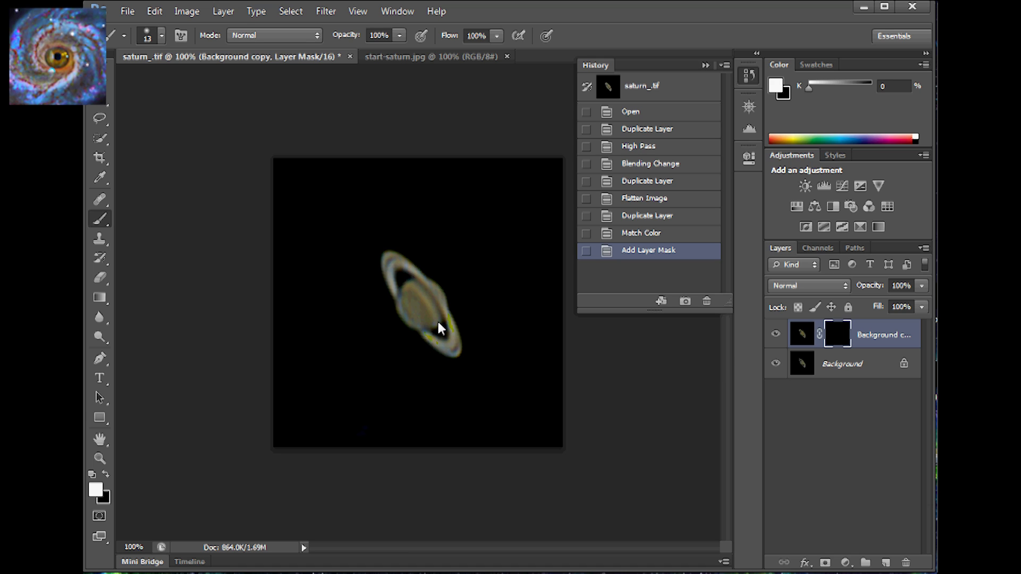
pyautogui.scroll(1, 437, 320)
pyautogui.scroll(3, 450, 353)
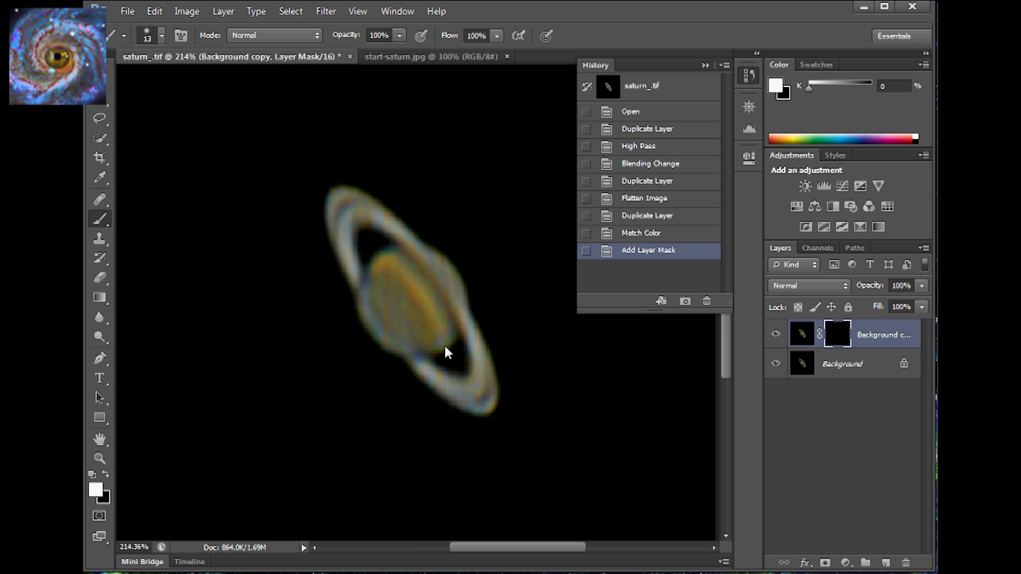
pyautogui.moveTo(445, 346); pyautogui.dragTo(410, 312)
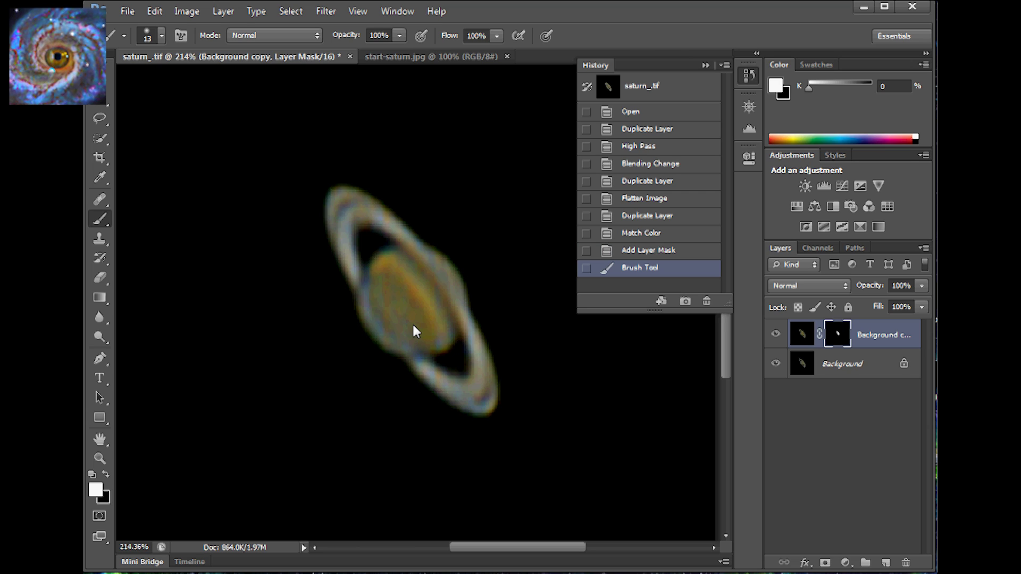
pyautogui.moveTo(413, 325); pyautogui.dragTo(493, 312)
pyautogui.scroll(-2, 493, 313)
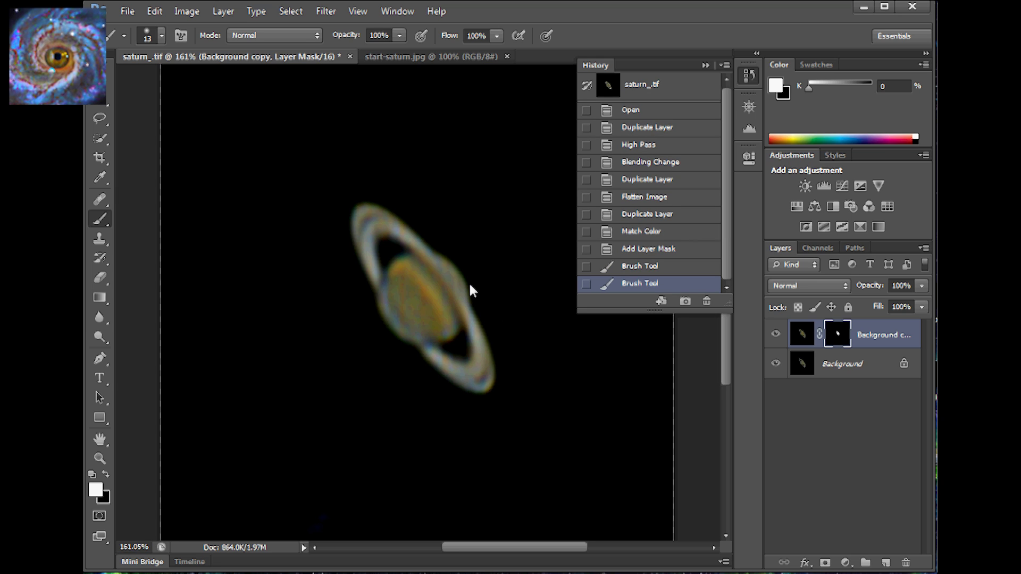
pyautogui.scroll(-1, 471, 291)
pyautogui.scroll(-1, 471, 291)
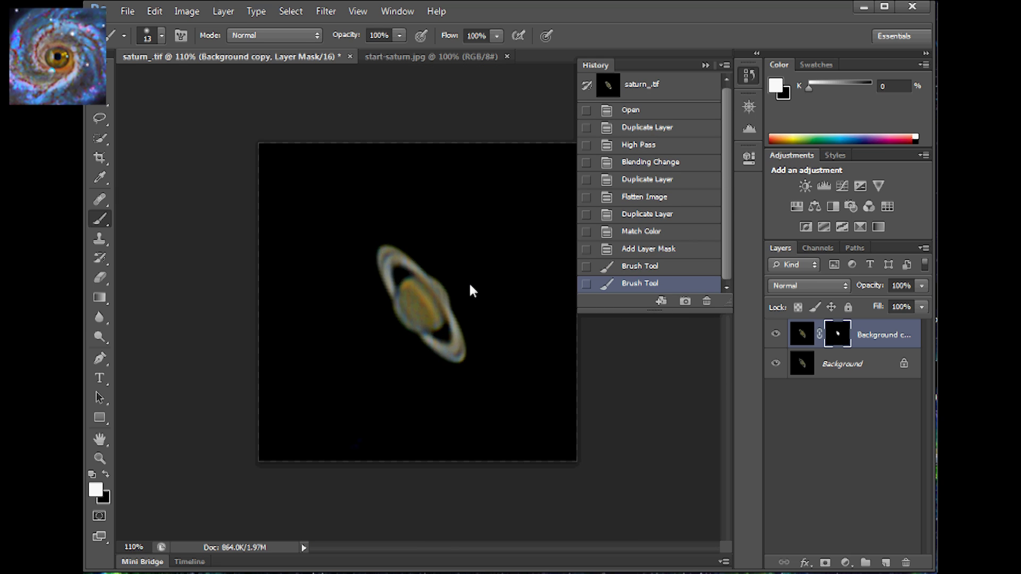
pyautogui.scroll(-1, 471, 291)
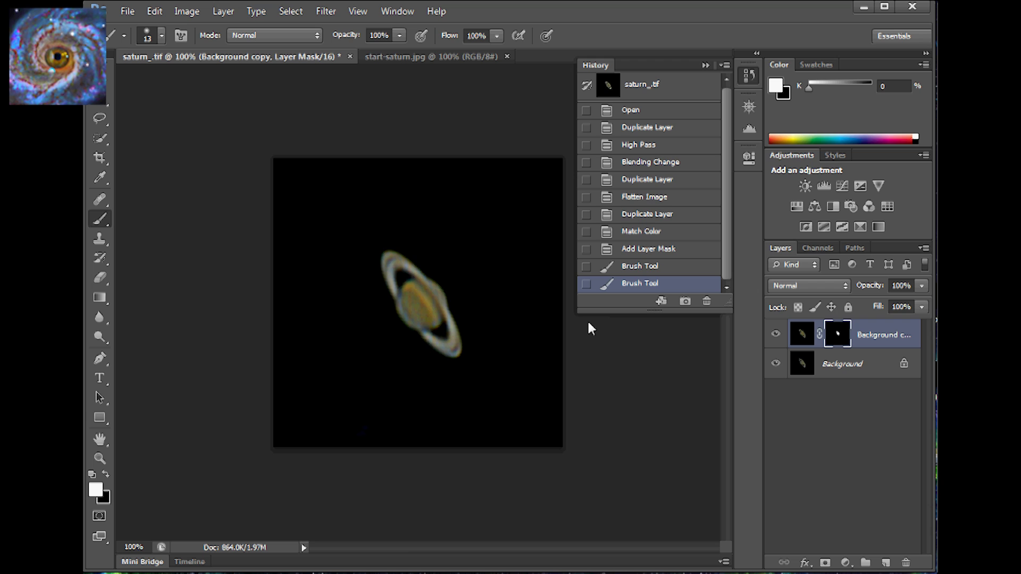
# Duplicate the Background layer and merge the masked Background copy down, producing Background copy 2.
pyautogui.click(864, 364)
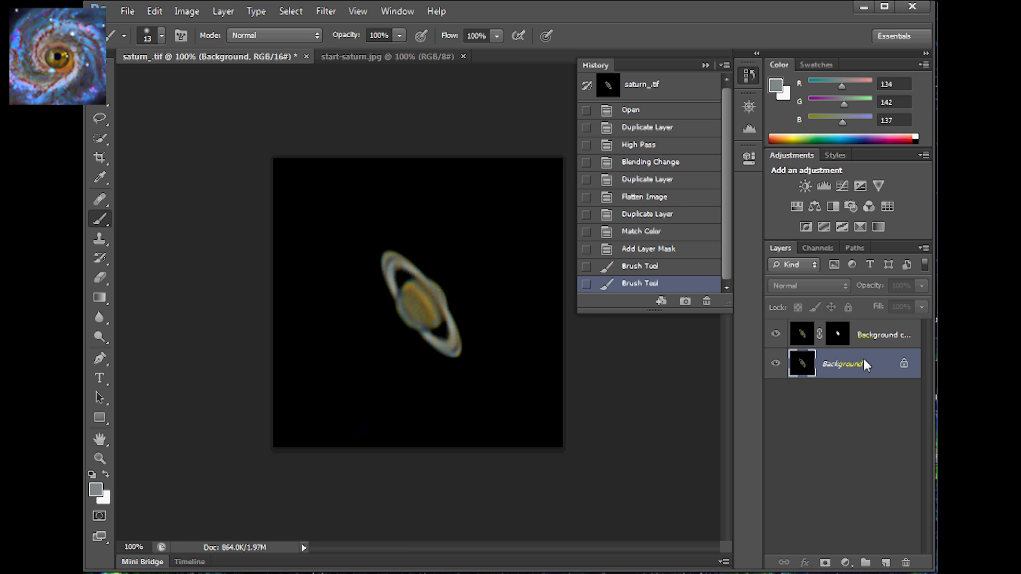
pyautogui.moveTo(865, 360); pyautogui.dragTo(885, 567)
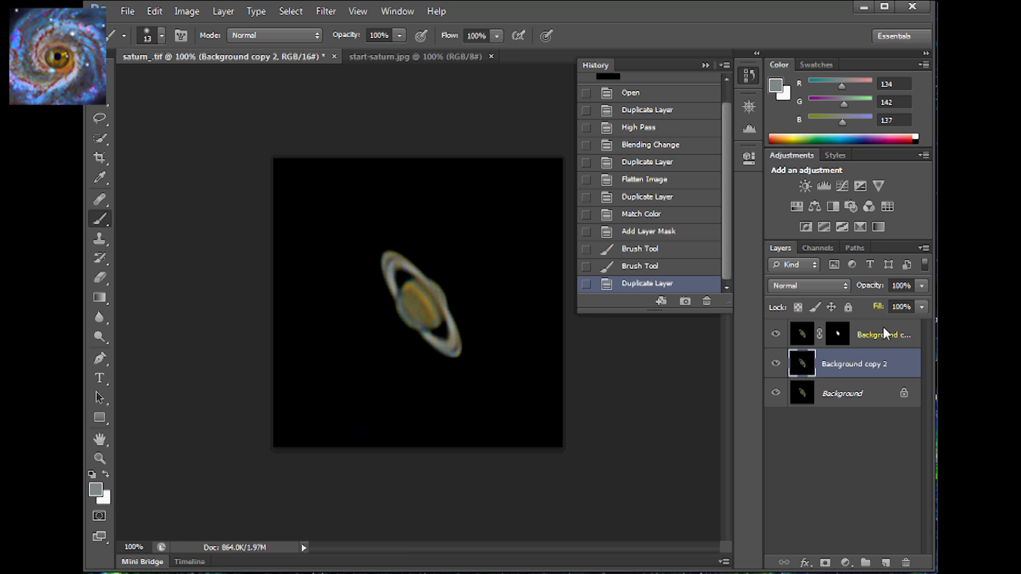
pyautogui.click(884, 329)
pyautogui.rightClick(884, 332)
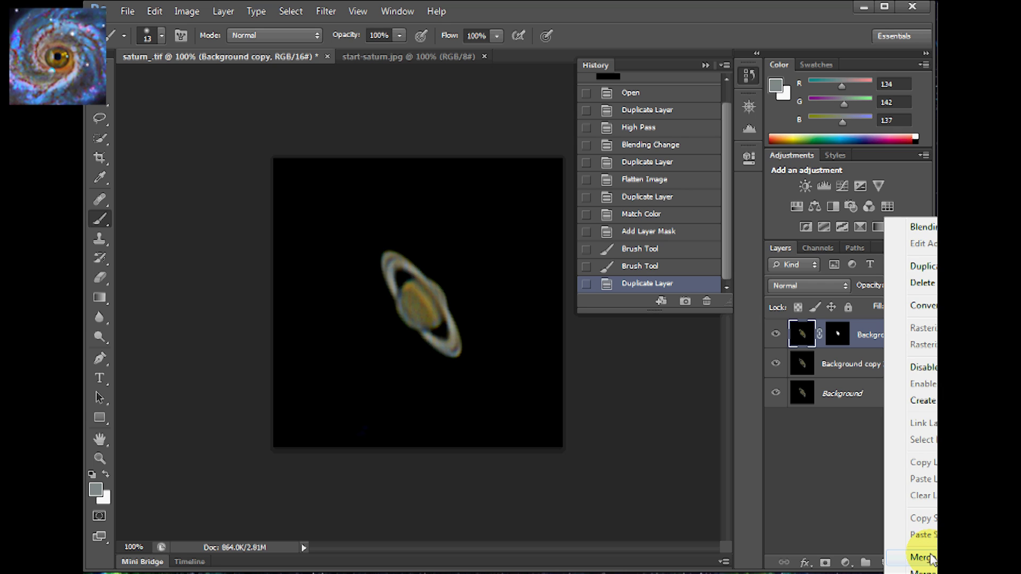
pyautogui.click(926, 557)
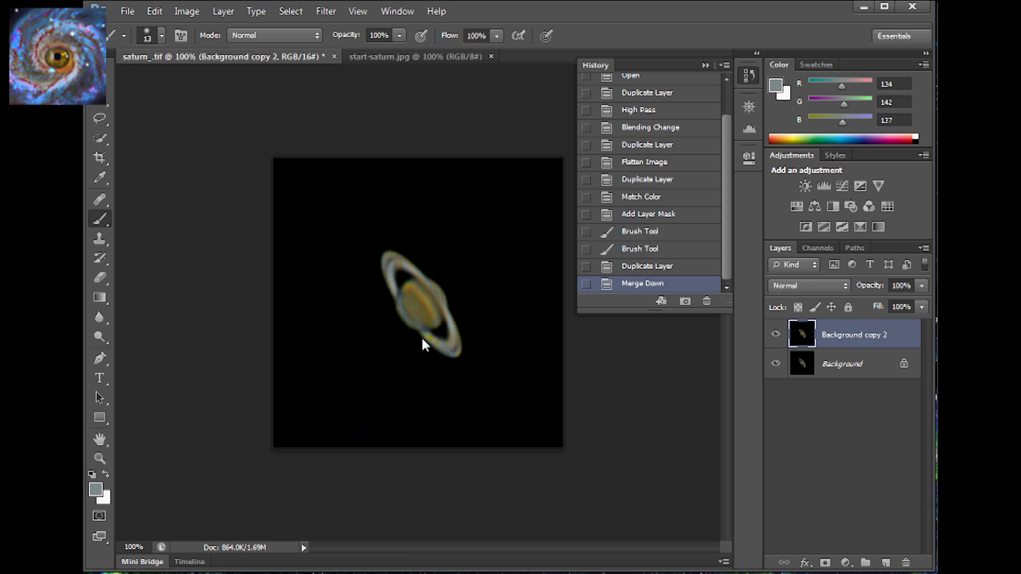
pyautogui.scroll(1, 421, 336)
pyautogui.scroll(5, 418, 328)
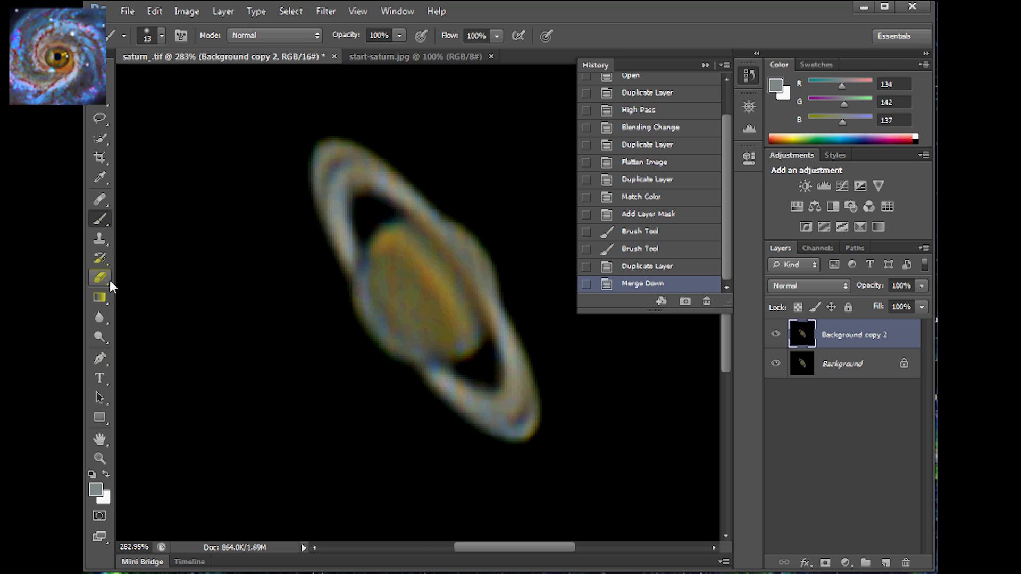
# With the Clone Stamp, sample a clean area and paint over blotches on Saturn's disc.
pyautogui.click(93, 243)
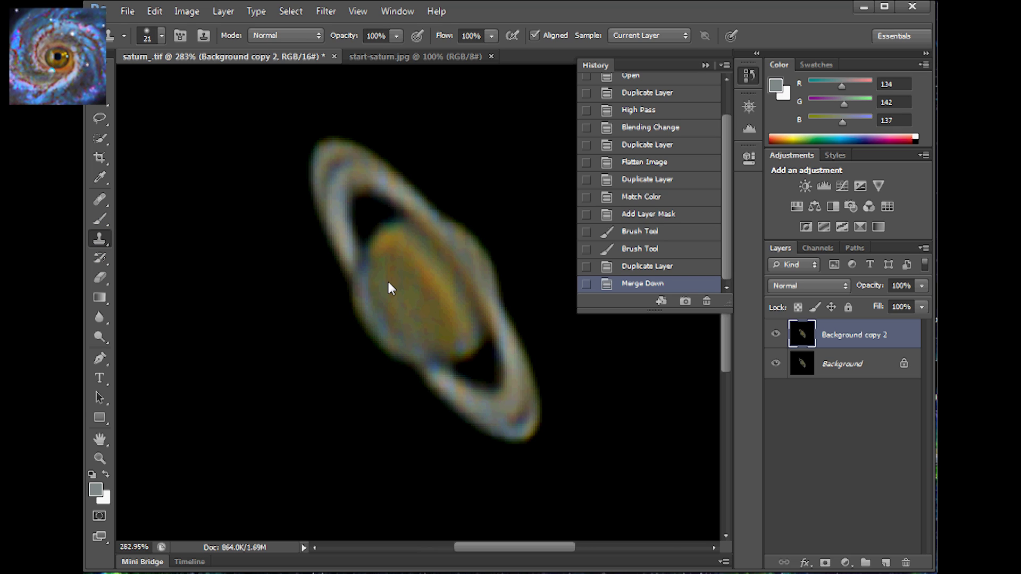
pyautogui.press('alt')
pyautogui.press('alt')
pyautogui.moveTo(383, 314); pyautogui.dragTo(415, 294)
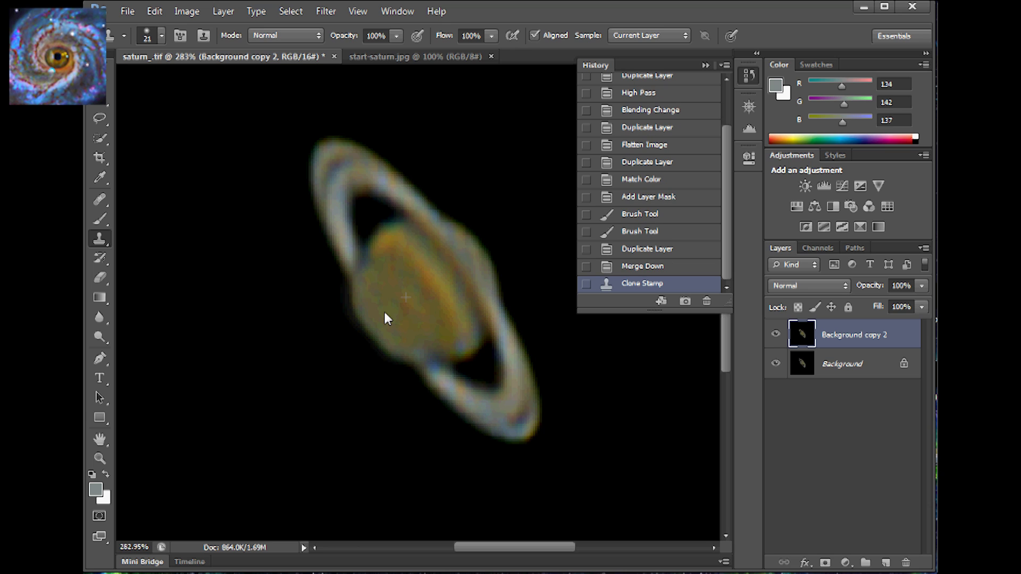
pyautogui.moveTo(384, 314); pyautogui.dragTo(409, 298)
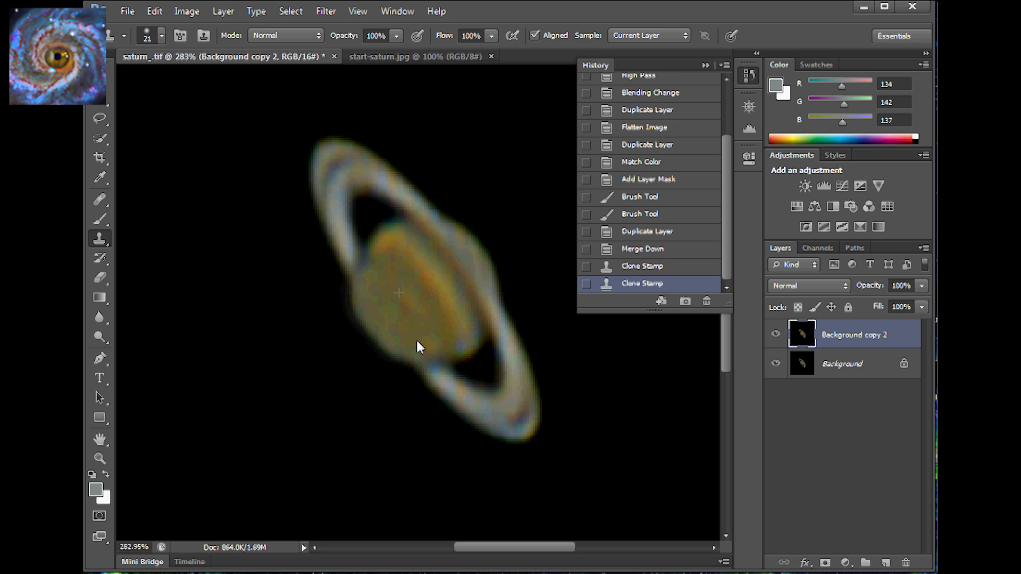
pyautogui.moveTo(417, 342)
pyautogui.mouseDown()
pyautogui.moveTo(377, 264)
pyautogui.moveTo(417, 321)
pyautogui.mouseUp()
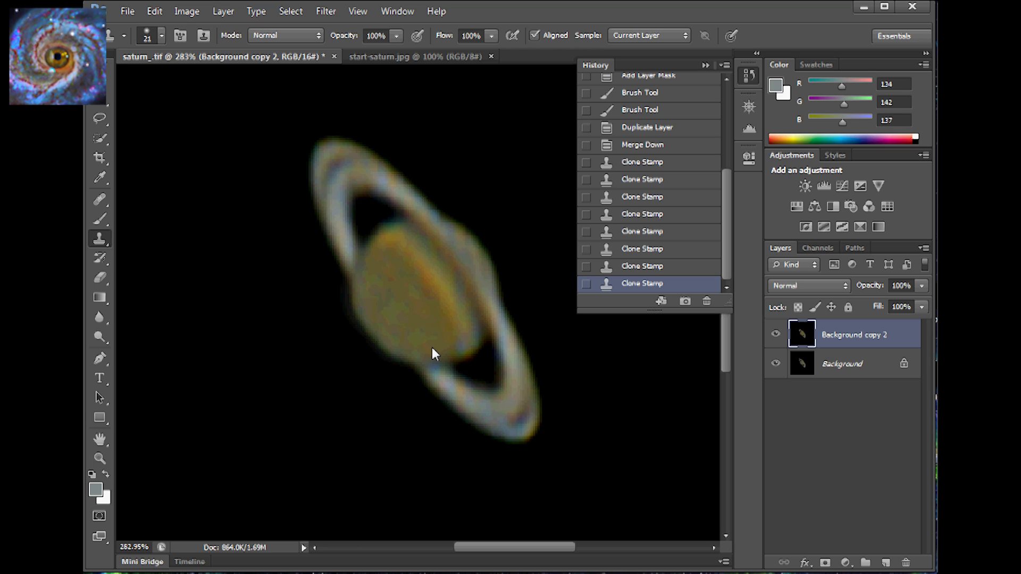
# Sample a new clean area, clone over the remaining spots, and show the retouched layer again.
pyautogui.press('alt')
pyautogui.moveTo(432, 352); pyautogui.dragTo(437, 347)
pyautogui.click(435, 345)
pyautogui.click(443, 311)
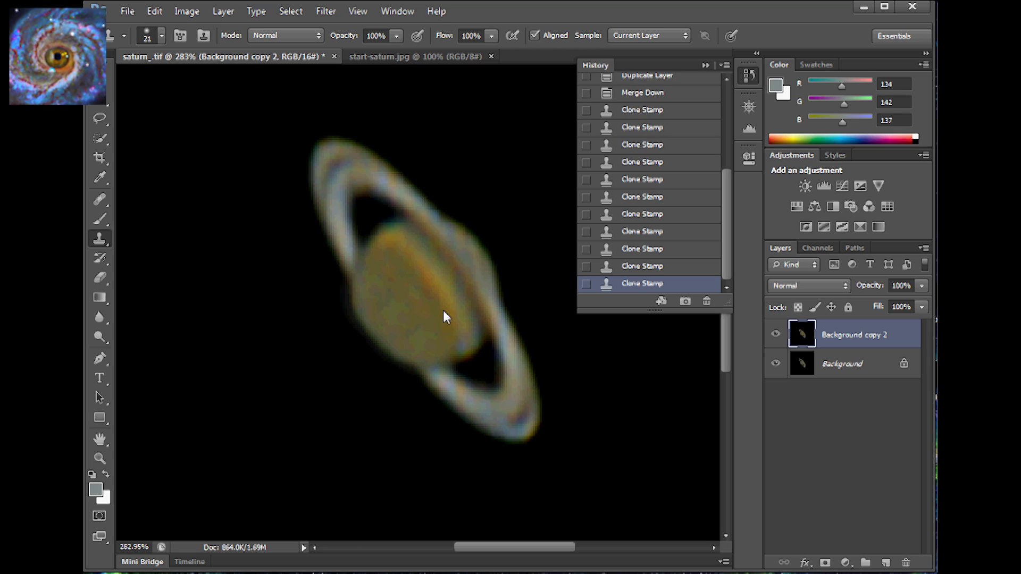
pyautogui.click(445, 353)
pyautogui.scroll(-5, 393, 334)
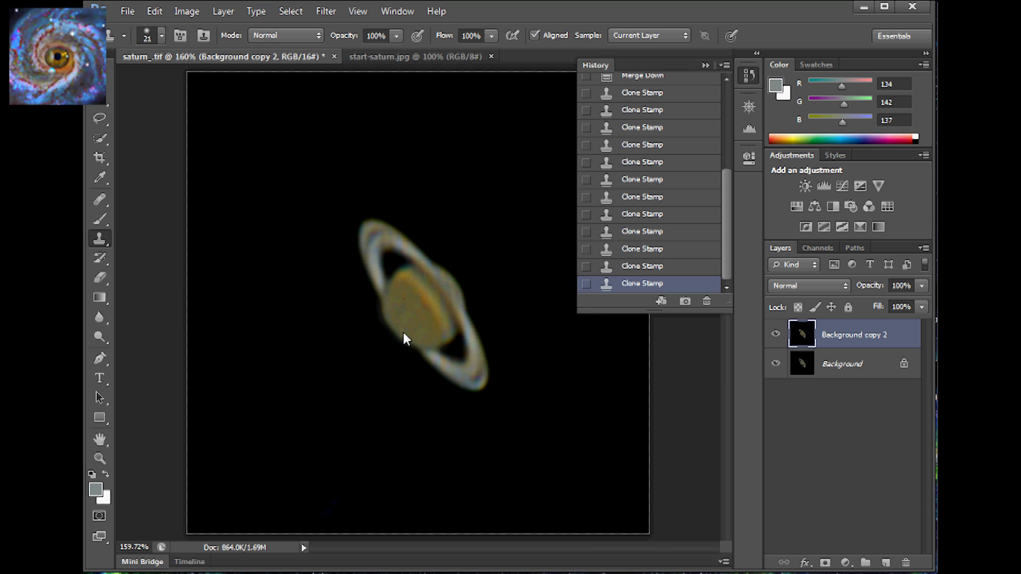
pyautogui.scroll(-5, 403, 333)
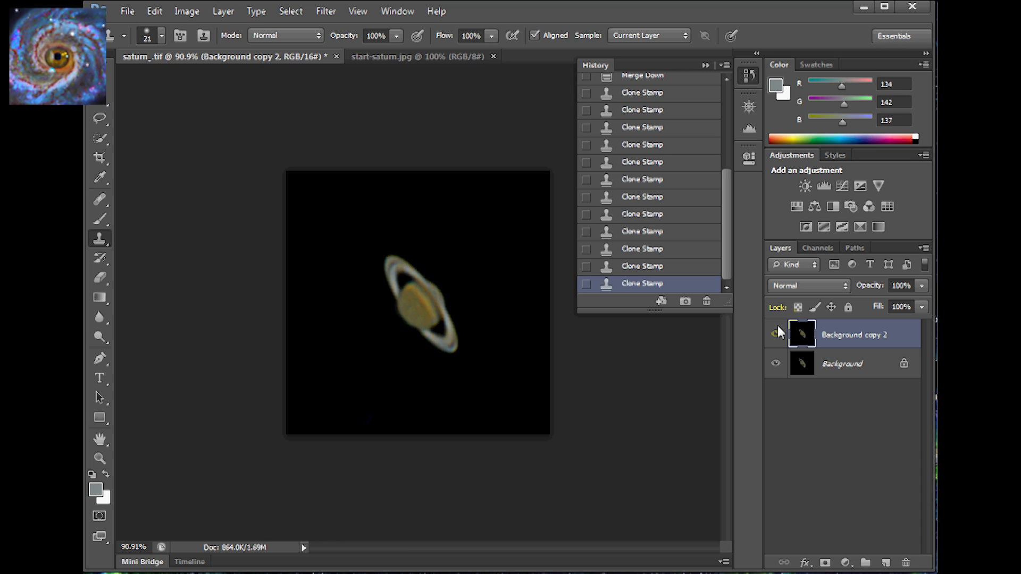
pyautogui.scroll(1, 474, 347)
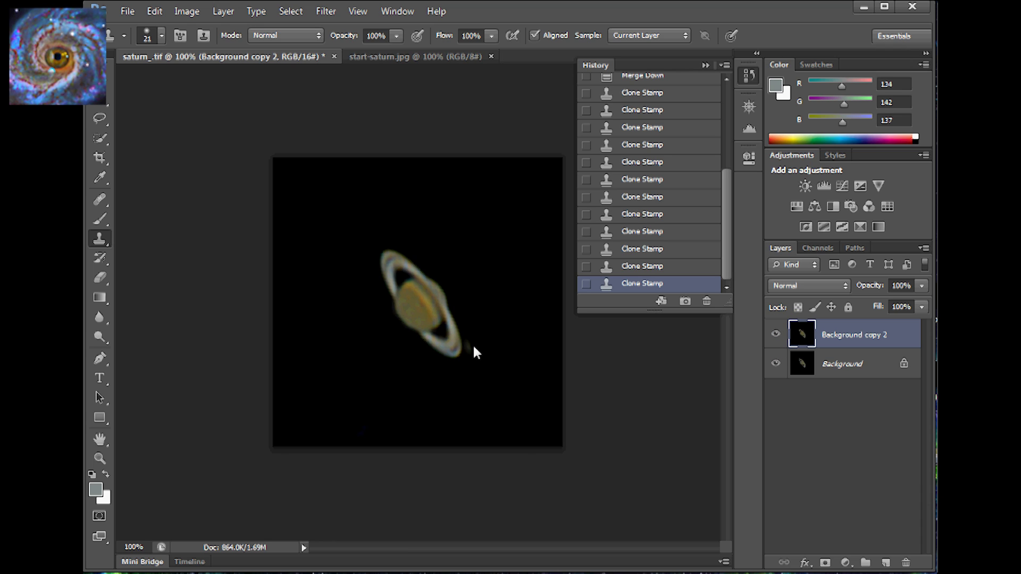
pyautogui.click(779, 333)
# View the original start-saturn.jpg for comparison, then return to saturn_.tif.
pyautogui.click(399, 53)
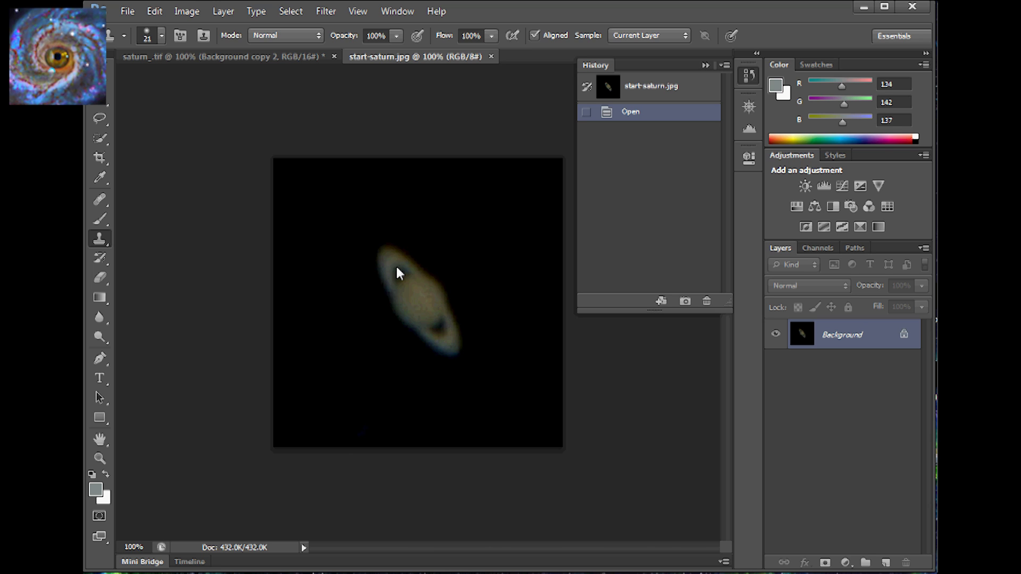
pyautogui.click(241, 57)
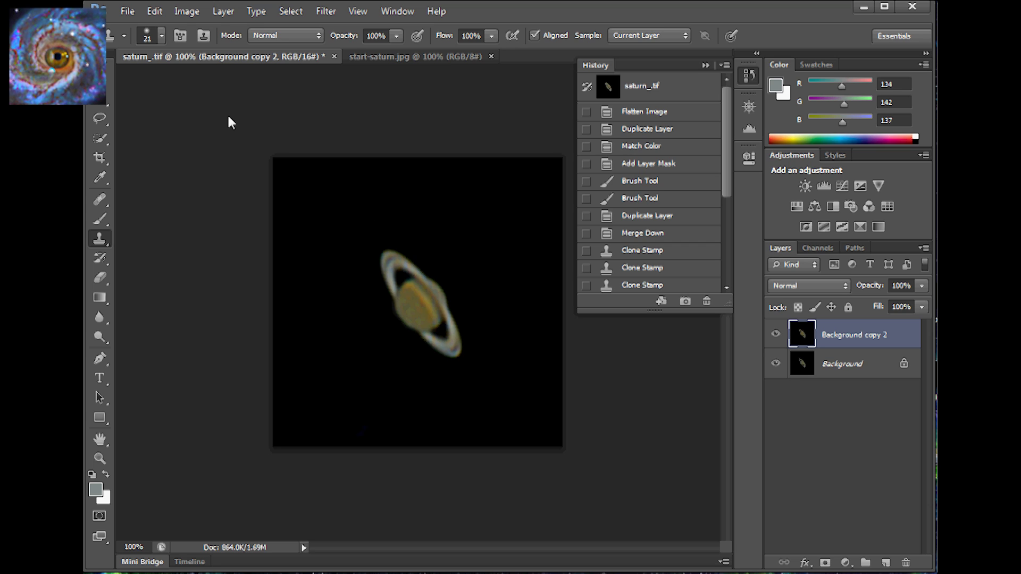
# Rotate the Saturn image 90° CW using Image > Image Rotation.
pyautogui.click(187, 12)
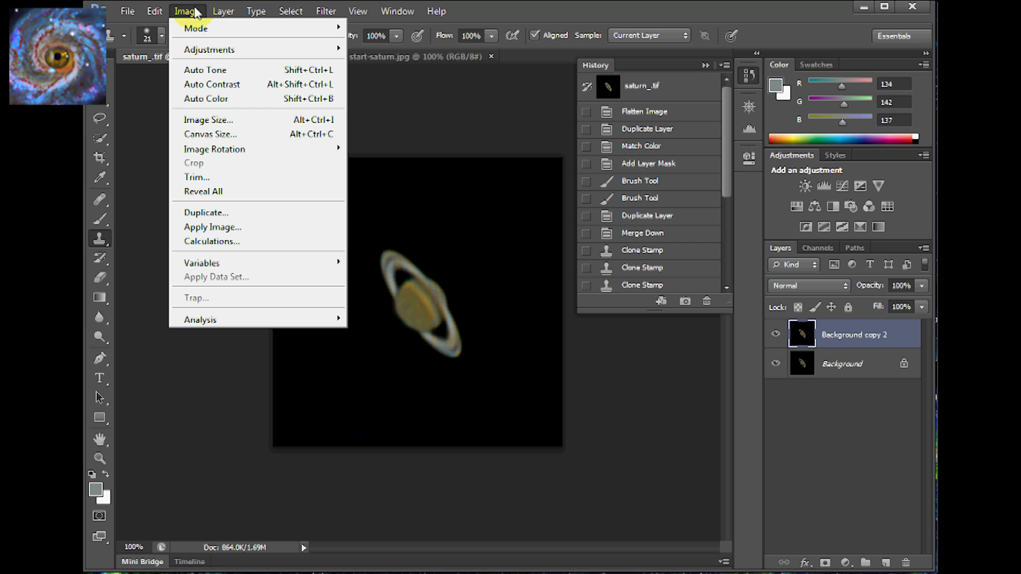
pyautogui.click(219, 120)
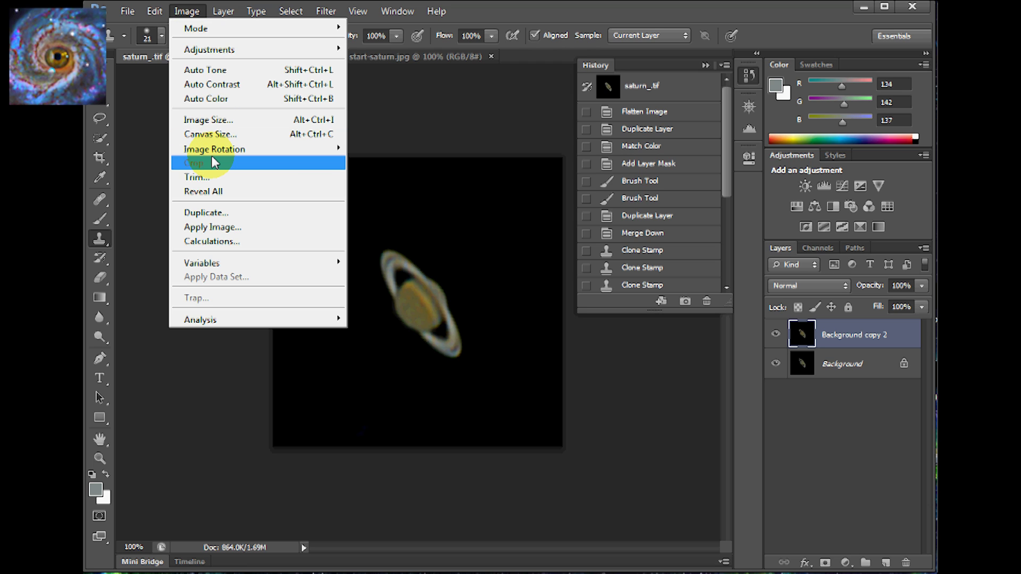
pyautogui.moveTo(224, 149)
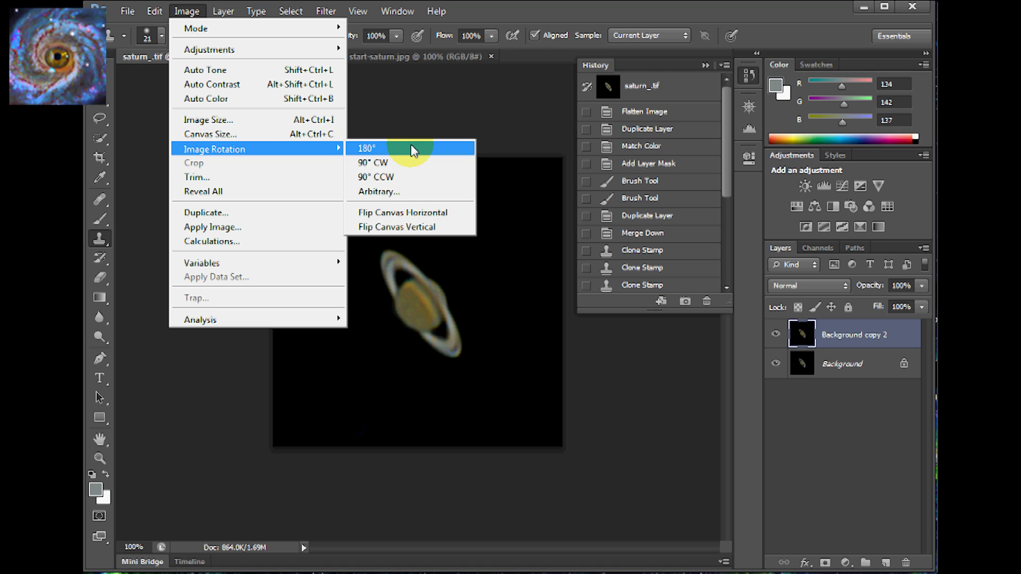
pyautogui.click(388, 162)
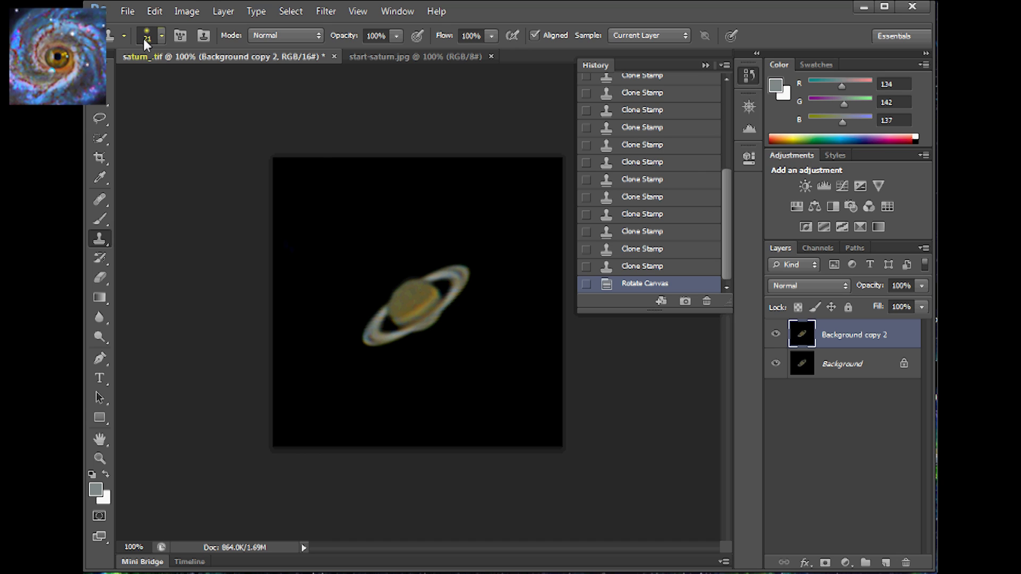
# Open the File menu to save the finished Saturn image.
pyautogui.click(128, 11)
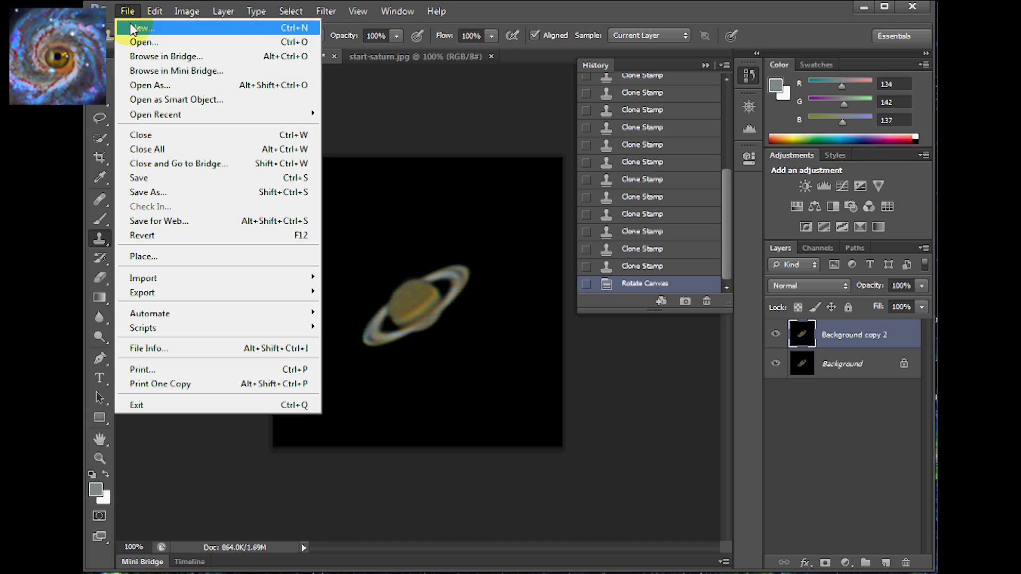